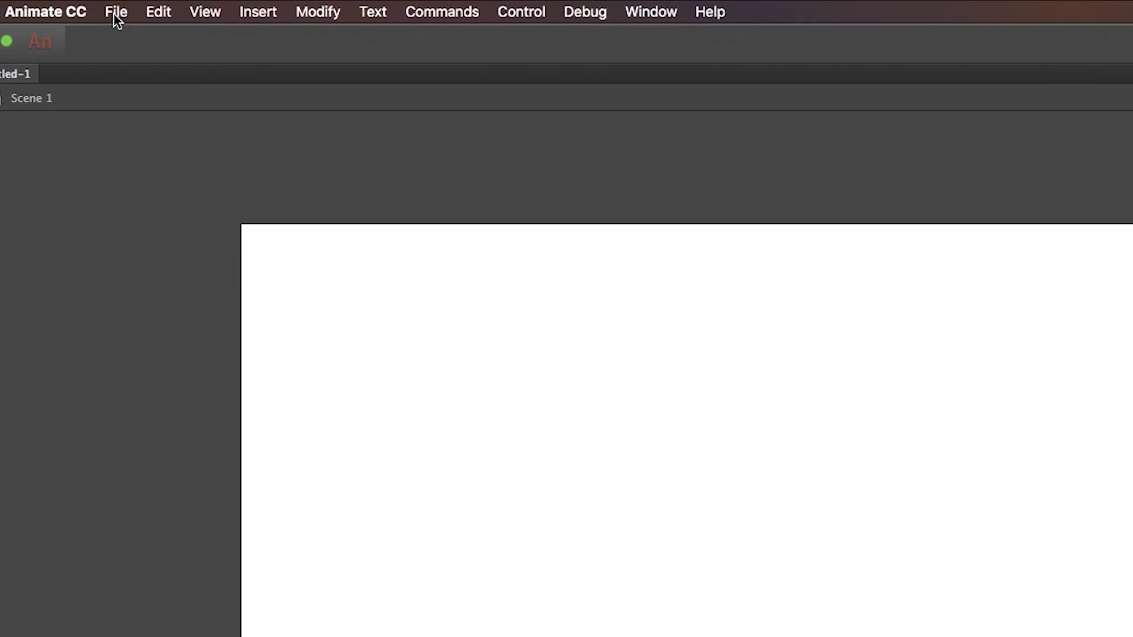
- Show the Import submenu under the File menu
click(98, 7)
mouse_move(231, 295)
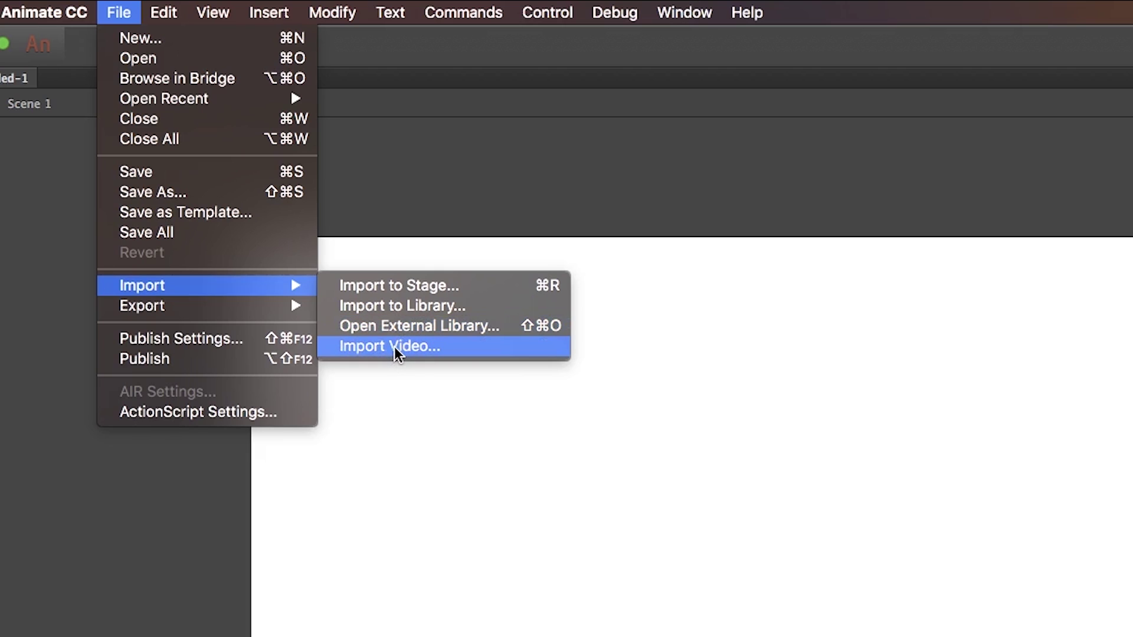
- Import I'm_back.jpg from the Desktop onto the stage and select it in the library
click(403, 288)
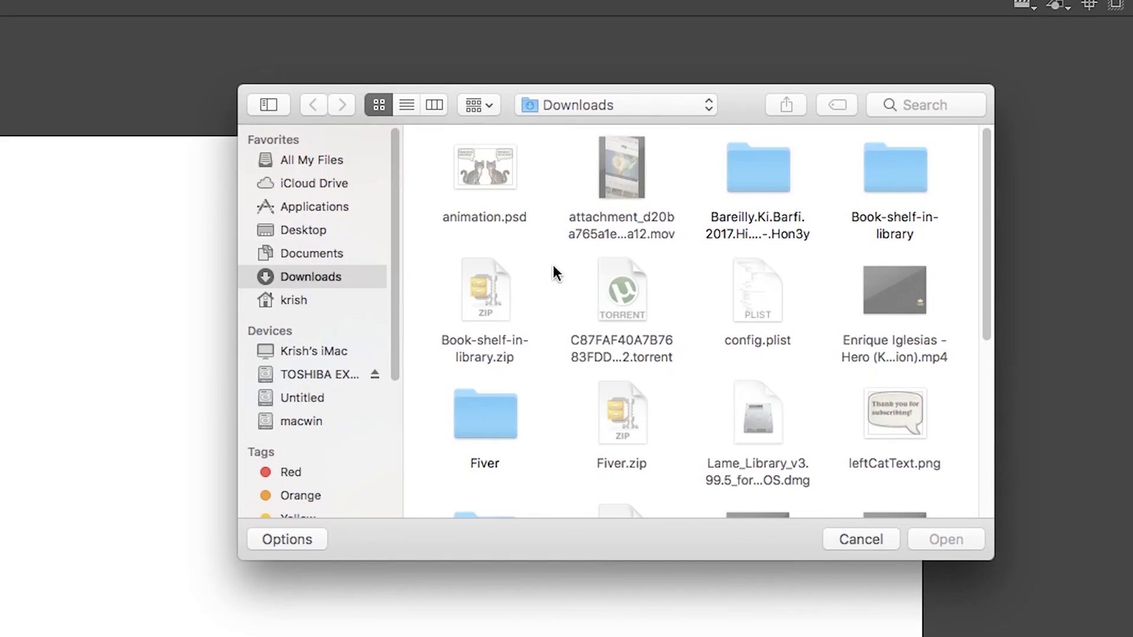
click(298, 232)
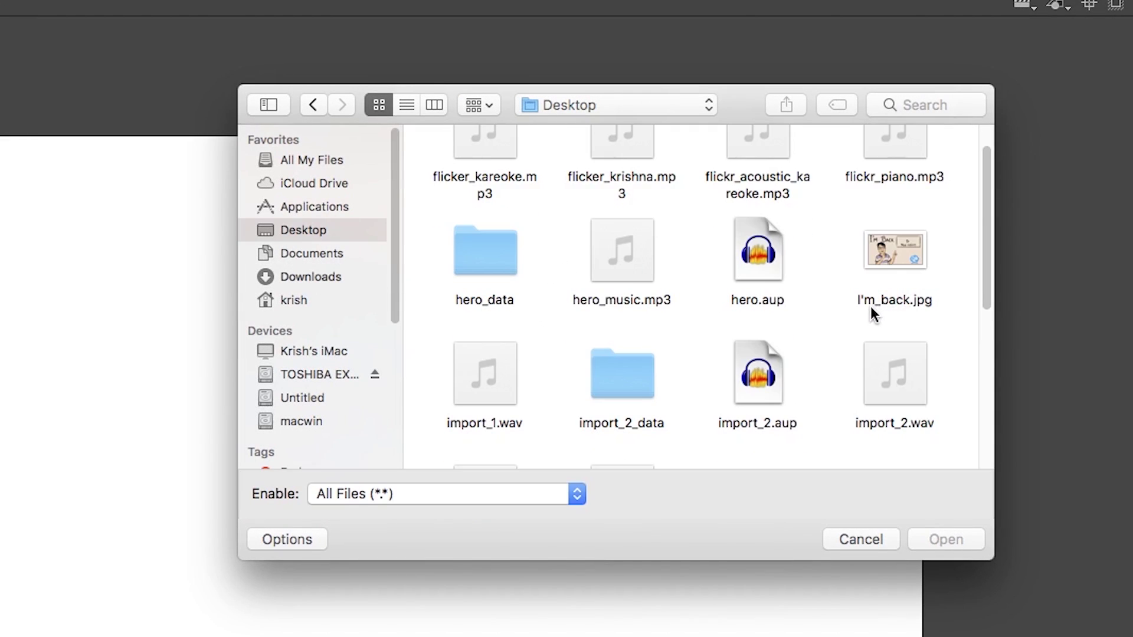
click(893, 267)
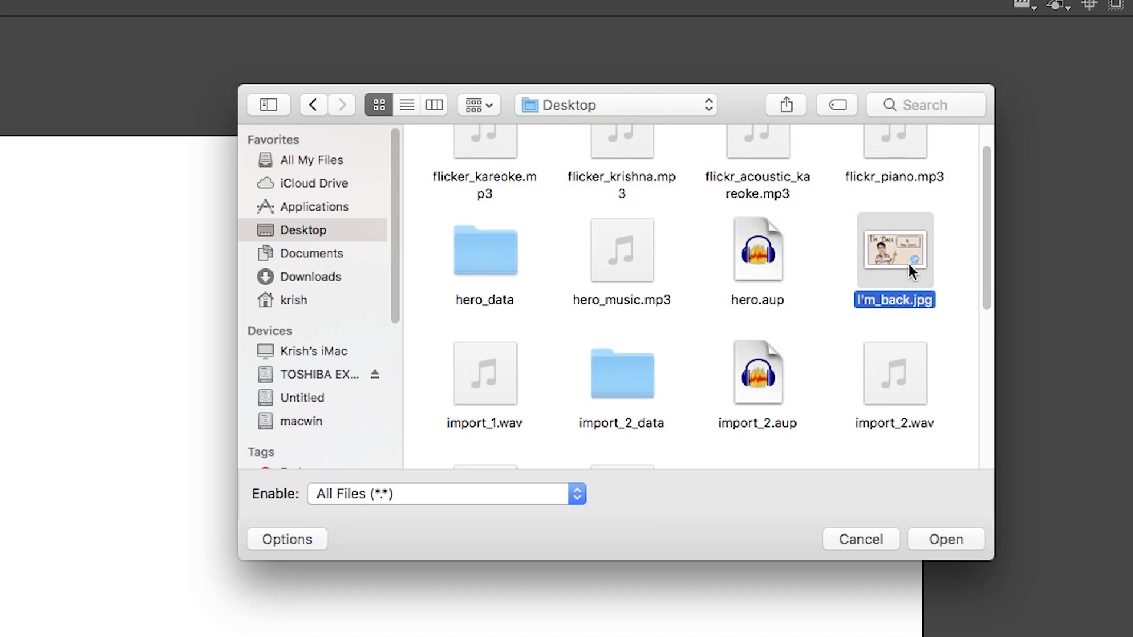
click(962, 540)
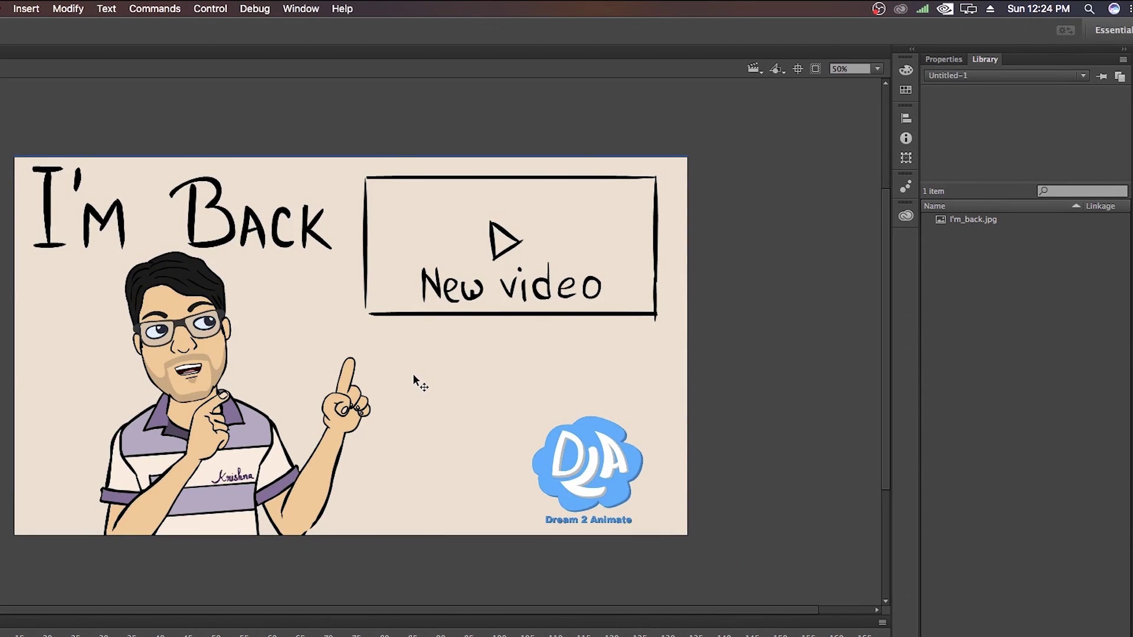
click(973, 222)
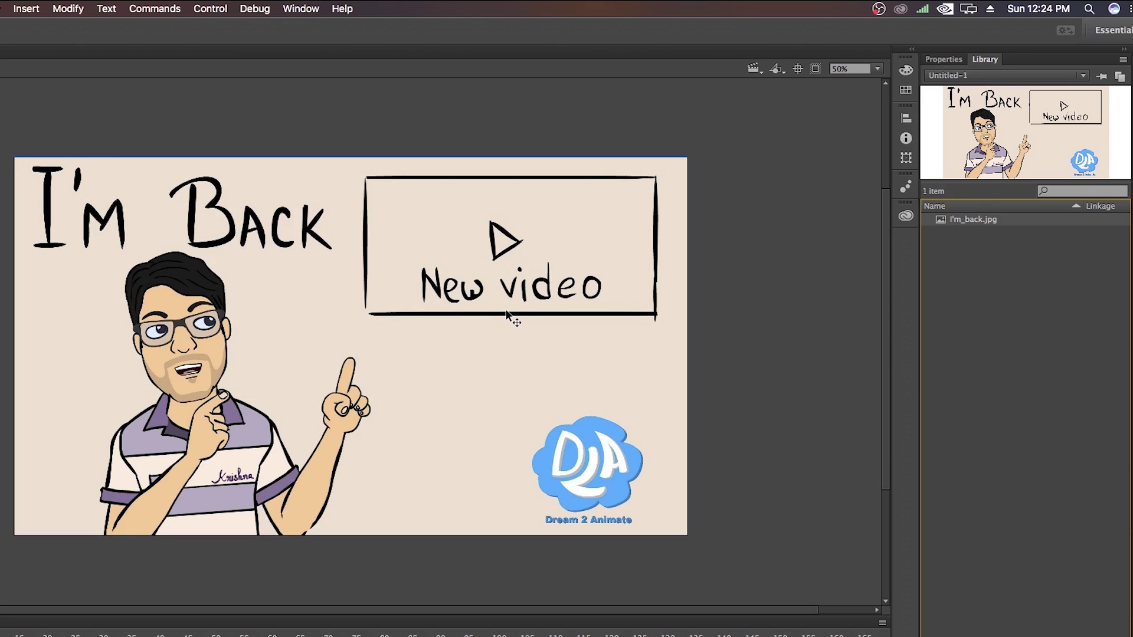
- Delete the I'm_back.jpg picture from both the stage and the library
key(Delete)
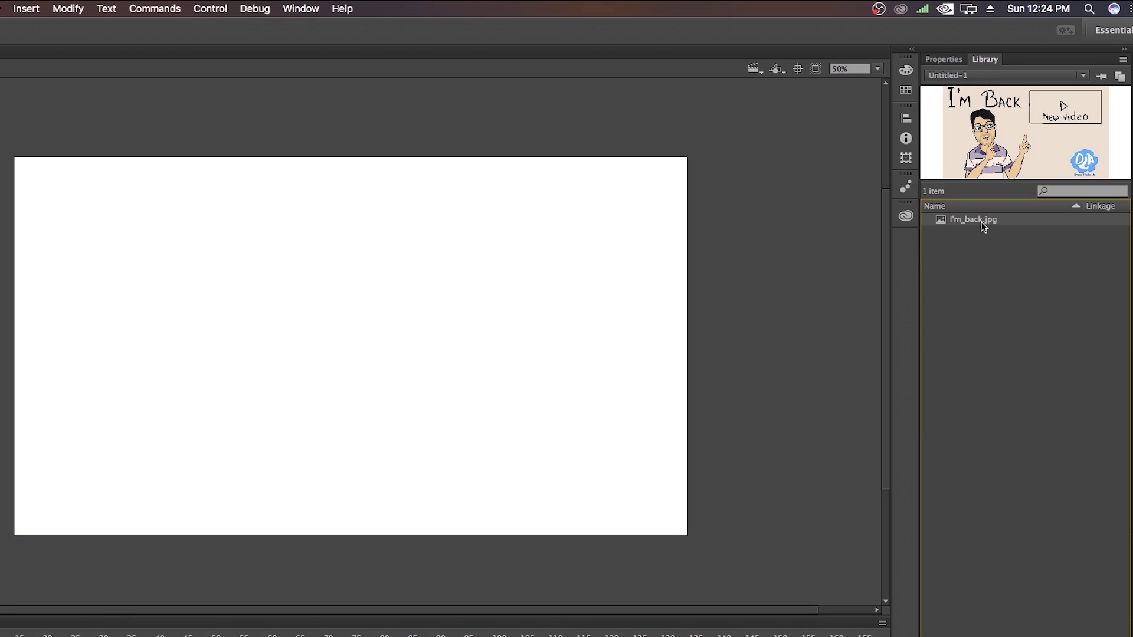
click(974, 220)
key(Delete)
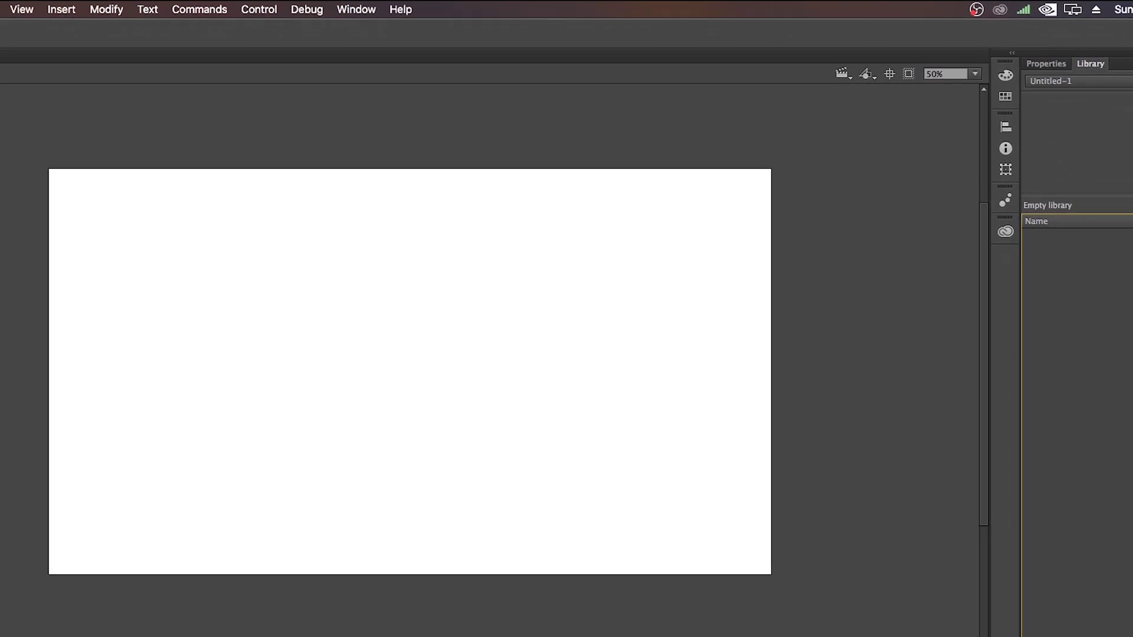
- Re-import I'm_back.jpg using Import to Library only
click(27, 18)
mouse_move(106, 240)
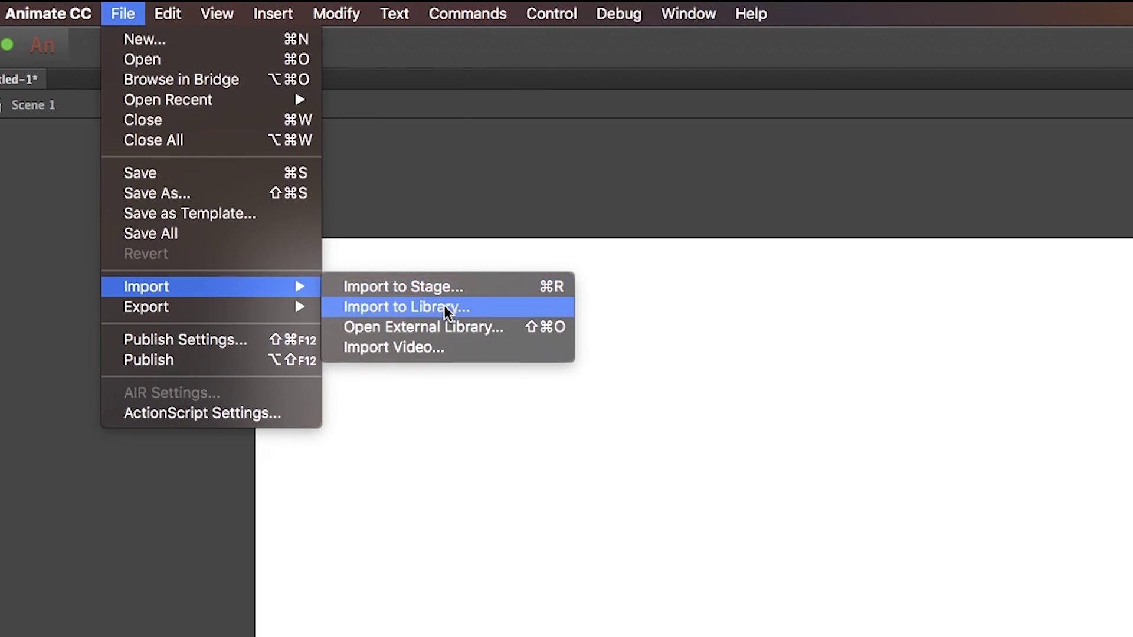
click(449, 307)
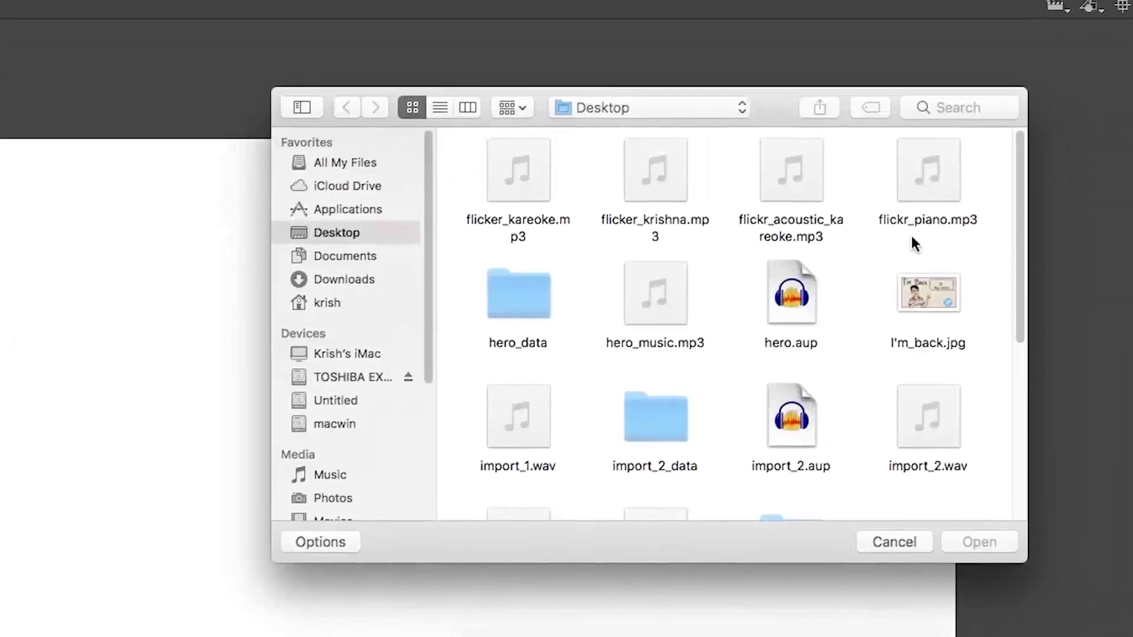
click(884, 293)
click(954, 528)
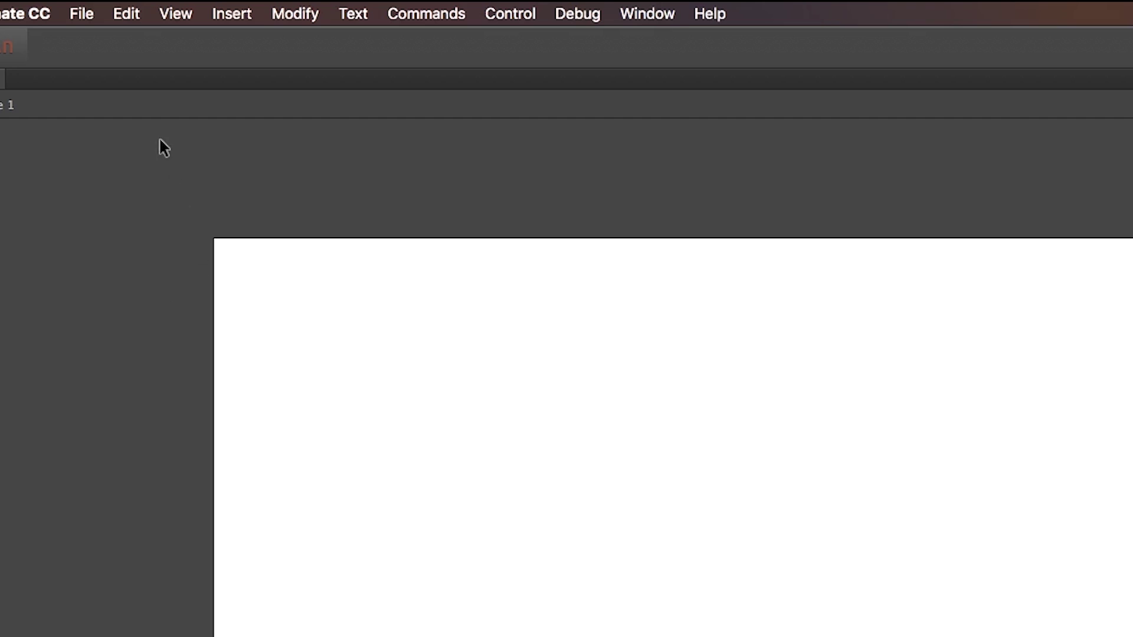
- Import the library_1.wav sound onto Layer 1 with Import to Stage
click(80, 13)
mouse_move(175, 288)
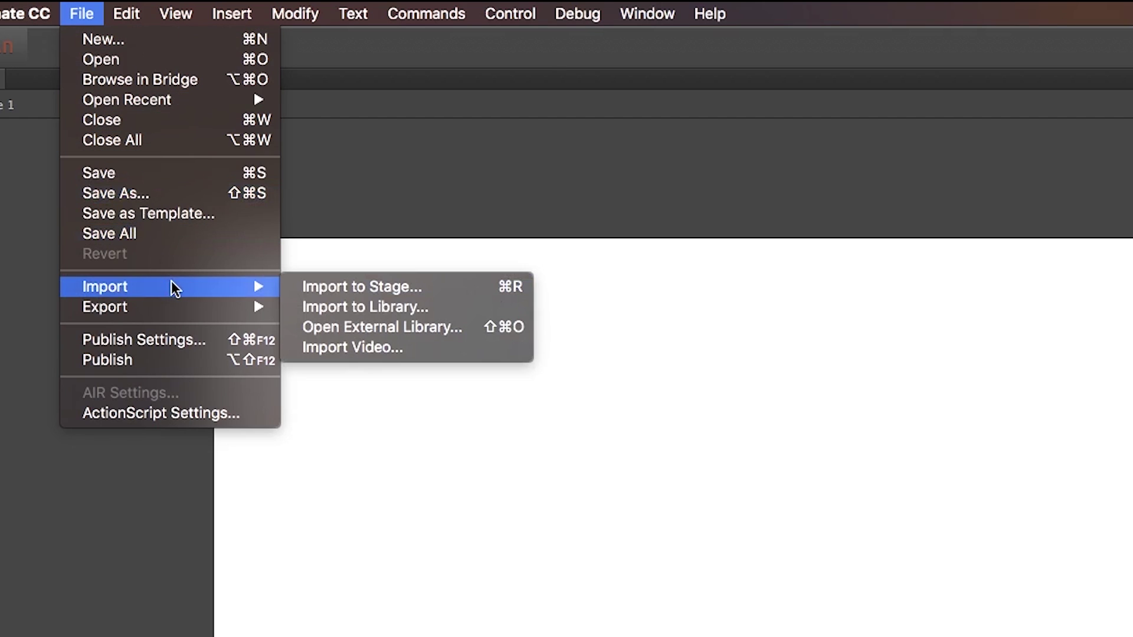
click(423, 295)
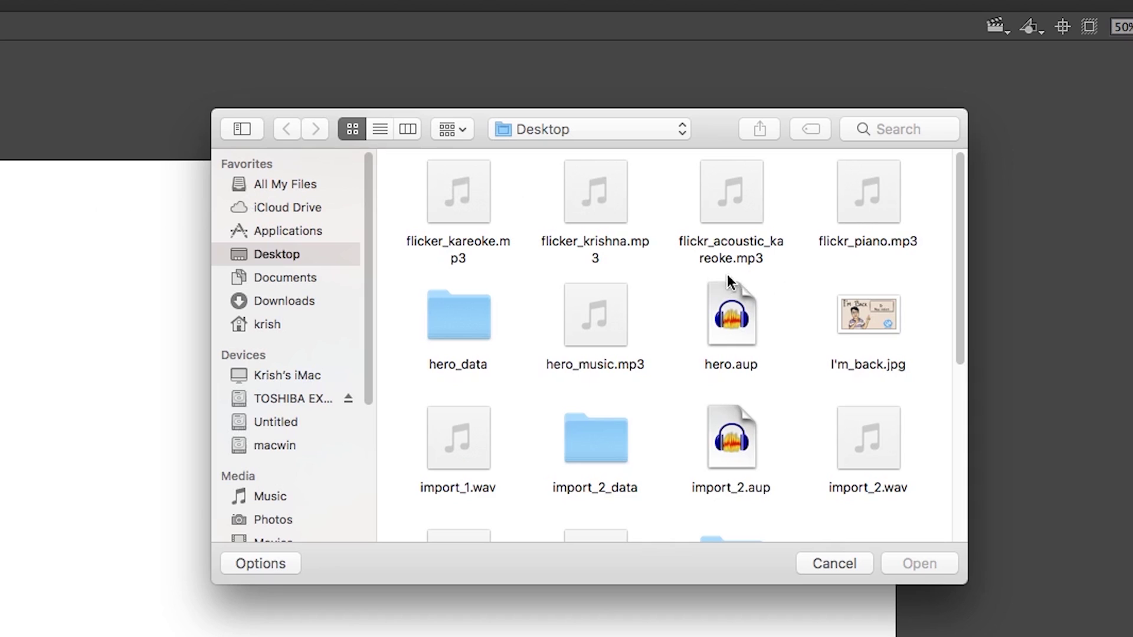
drag(961, 327, 953, 453)
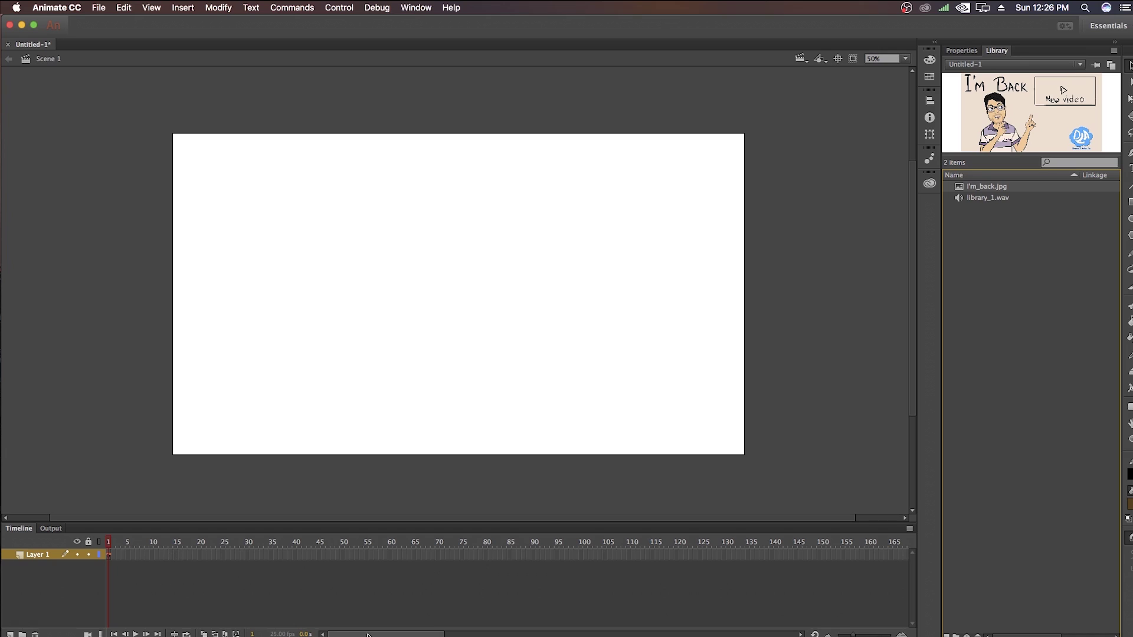
- Extend Layer 1 out to frame 1336 so it spans the whole sound
drag(368, 635, 818, 597)
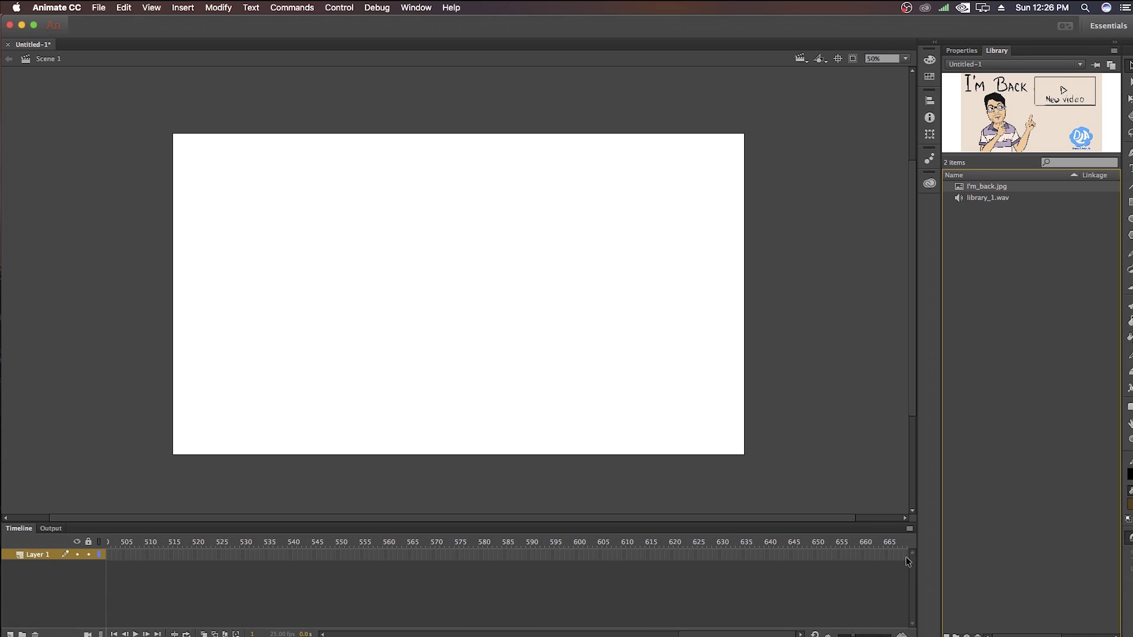
click(907, 561)
scroll(829, 622, right, 10)
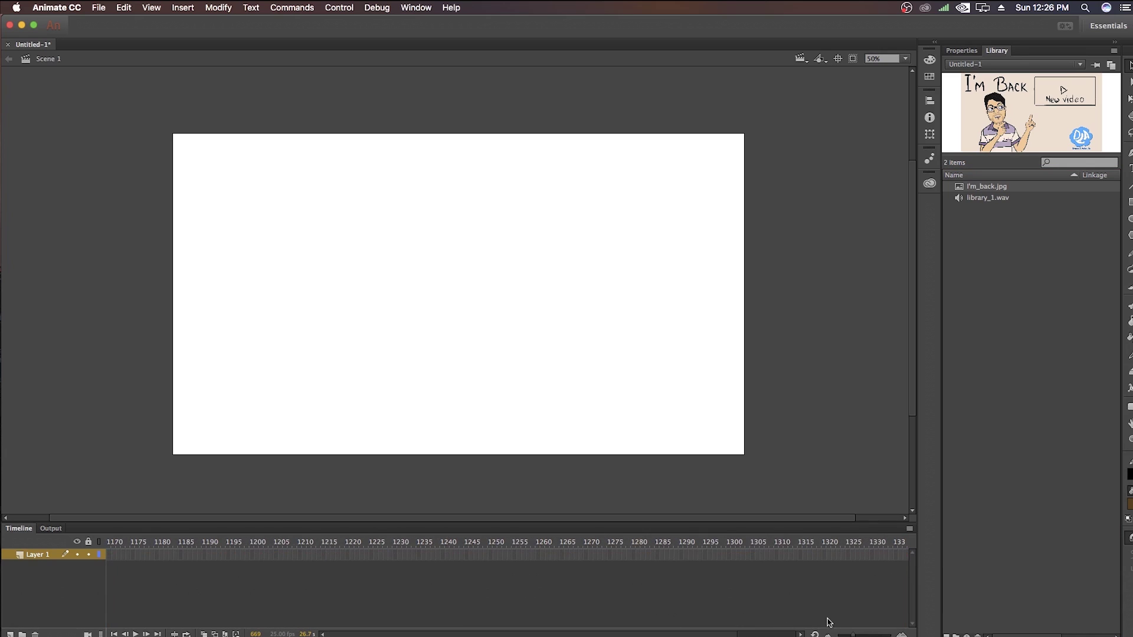
click(902, 555)
key(F5)
- Remove the surplus frames after the waveform, trimming Layer 1 to about frame 957
drag(619, 634, 561, 631)
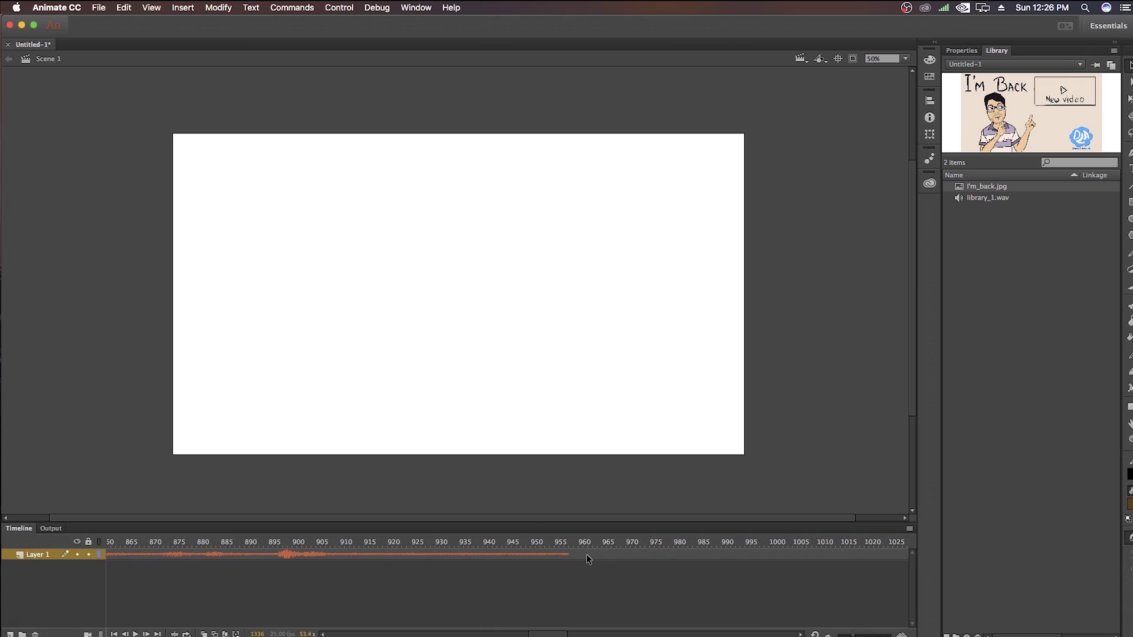
drag(587, 558, 951, 516)
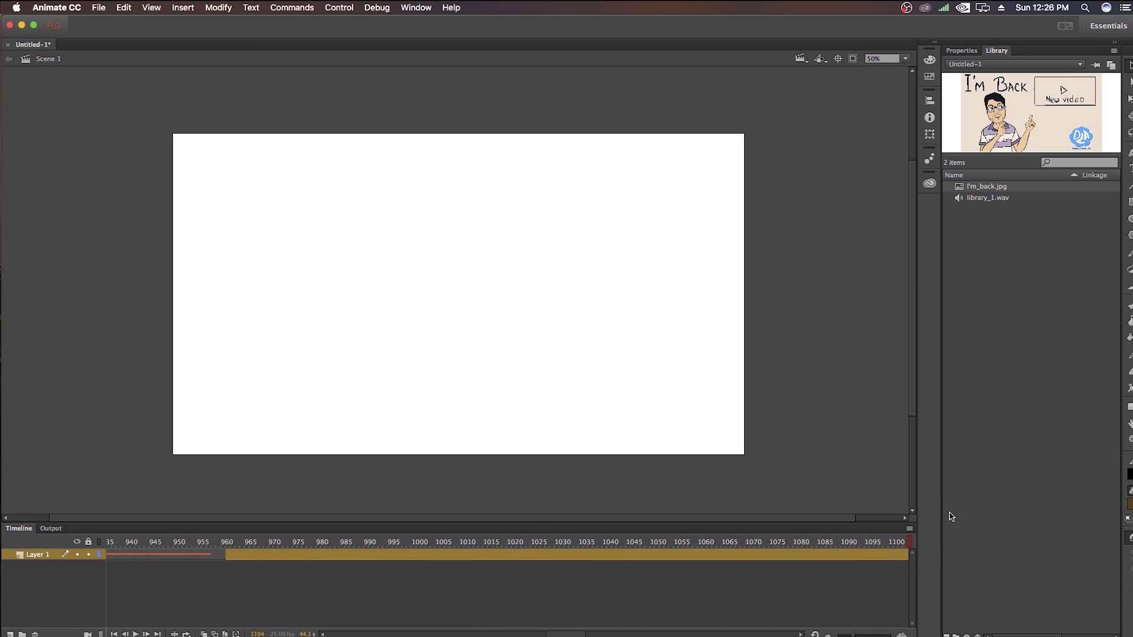
key(shift+F5)
click(209, 542)
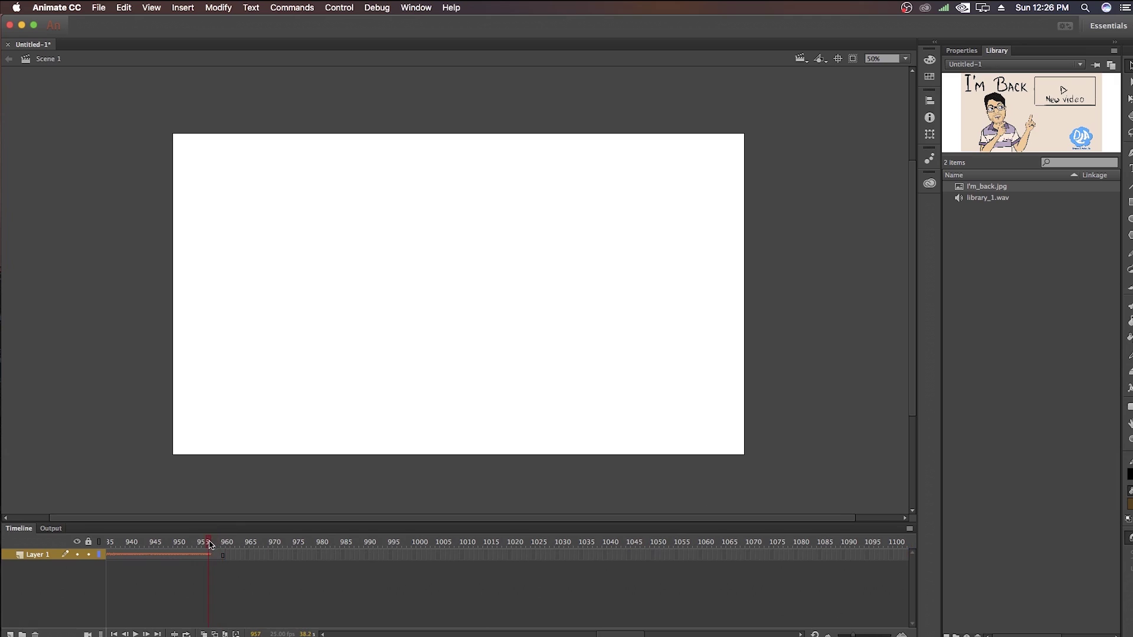
drag(209, 542, 223, 542)
click(181, 556)
drag(181, 559, 185, 559)
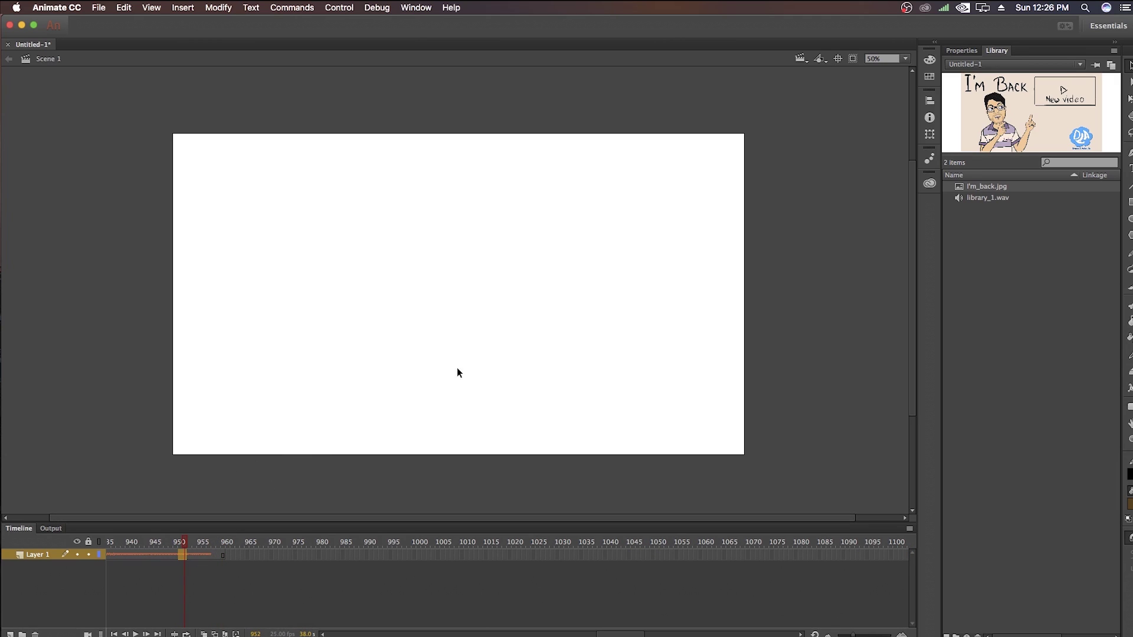
- In frame Properties, switch library_1.wav Sync to Event, then back to Stream
click(961, 51)
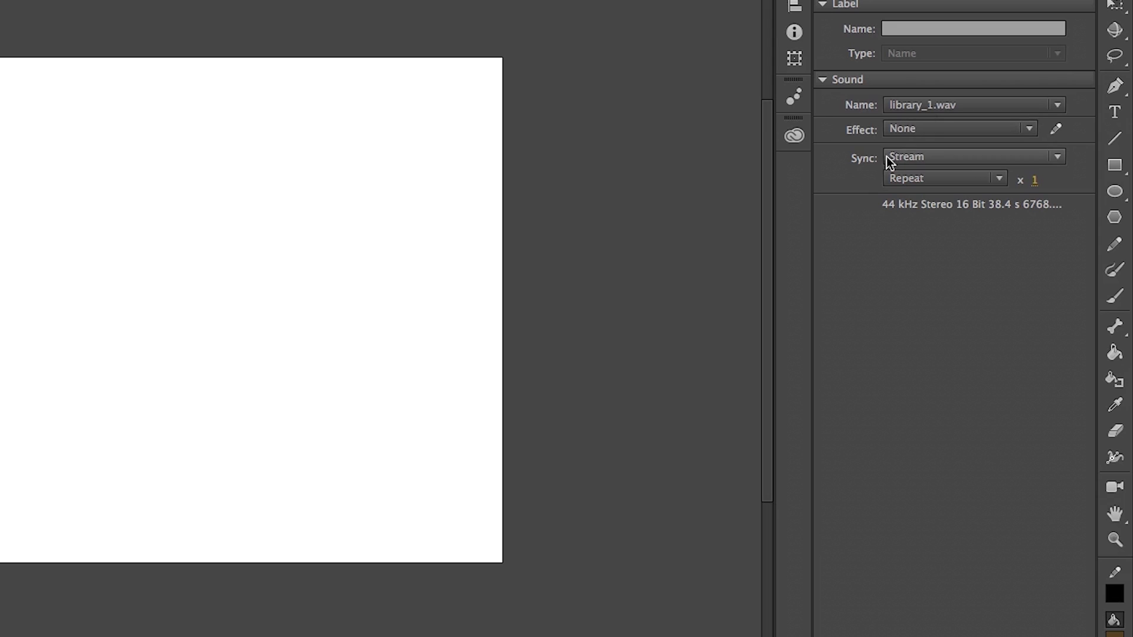
click(933, 157)
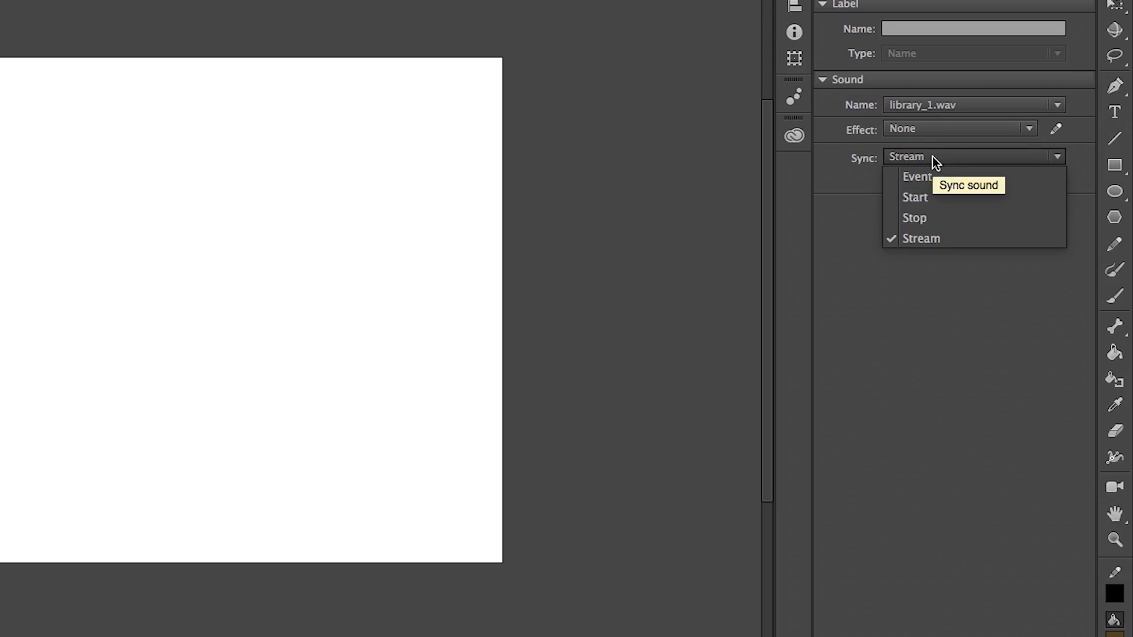
click(937, 180)
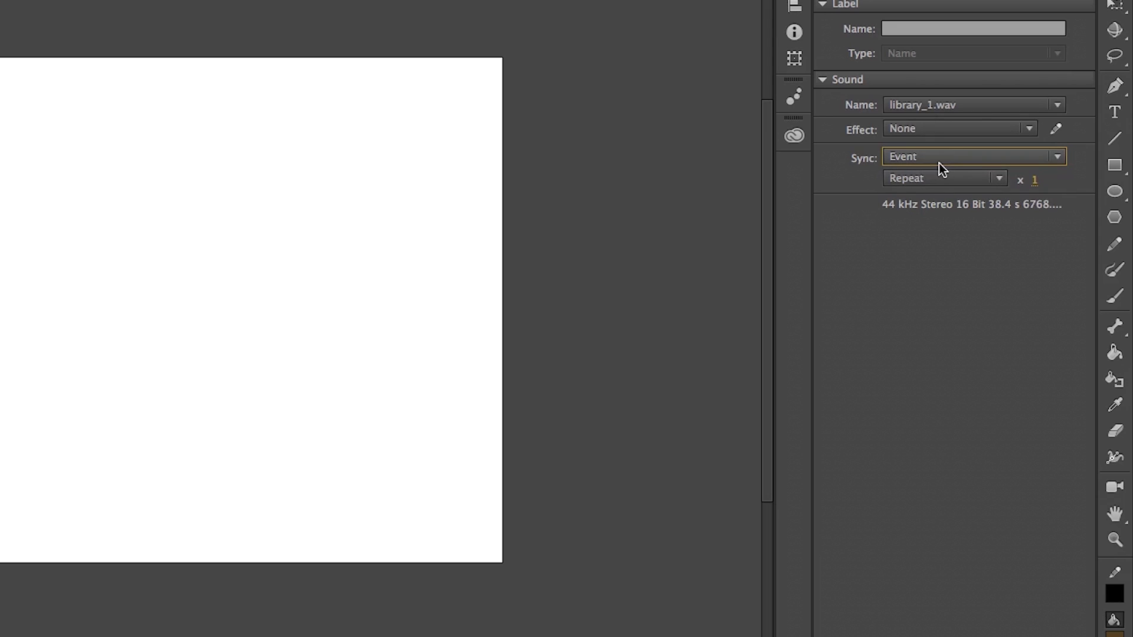
click(954, 158)
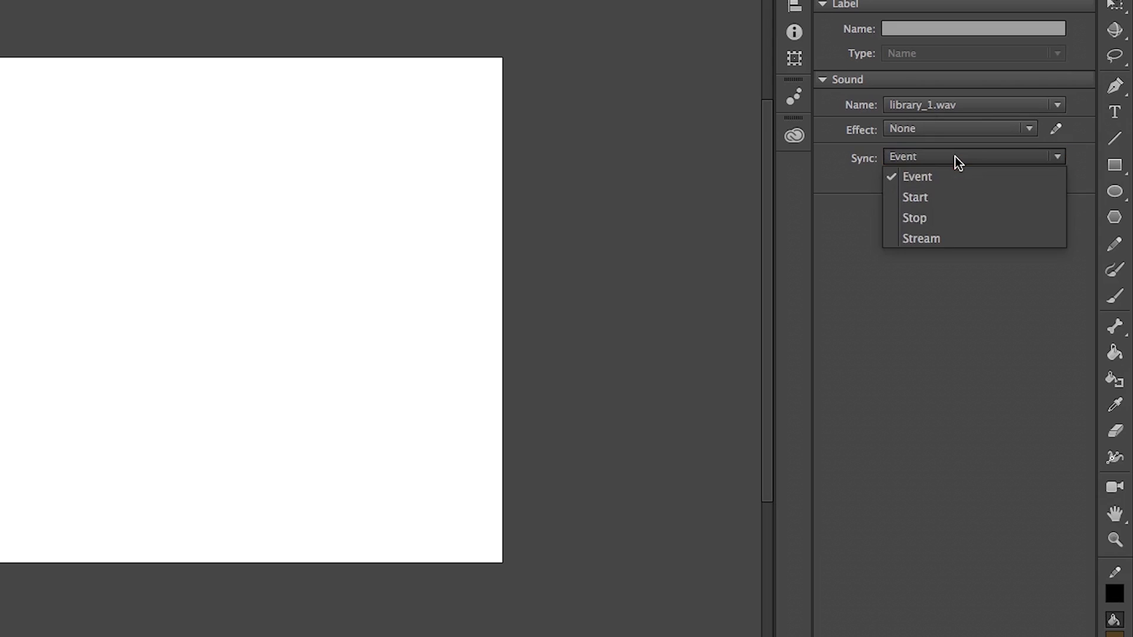
click(939, 239)
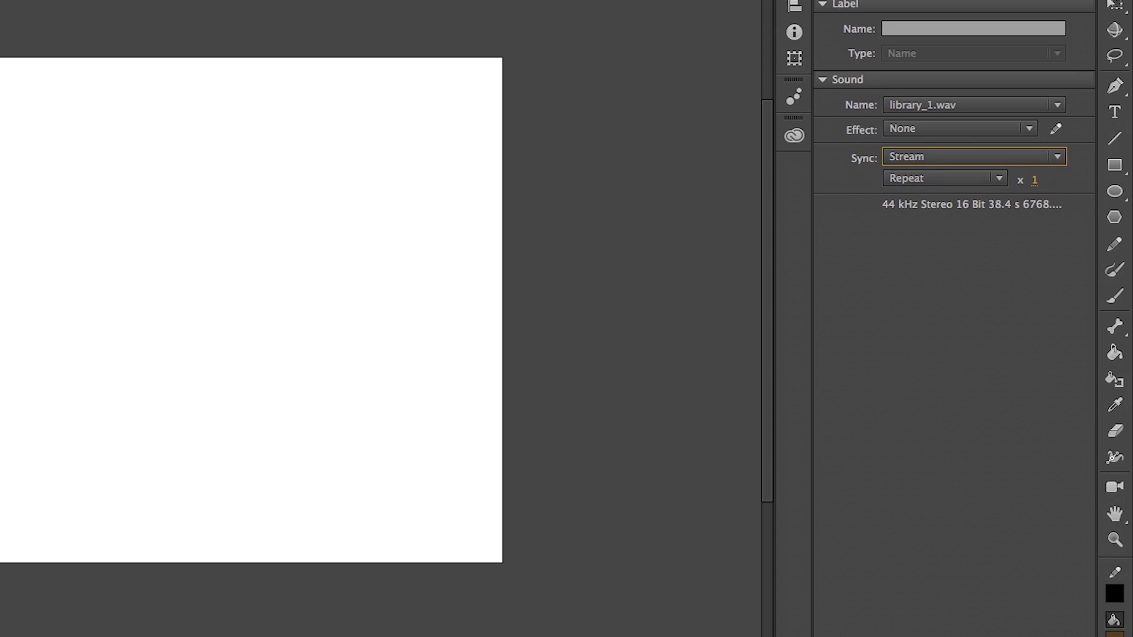
- Start the Import Video wizard with 'Load external video with playback component' selected
click(88, 12)
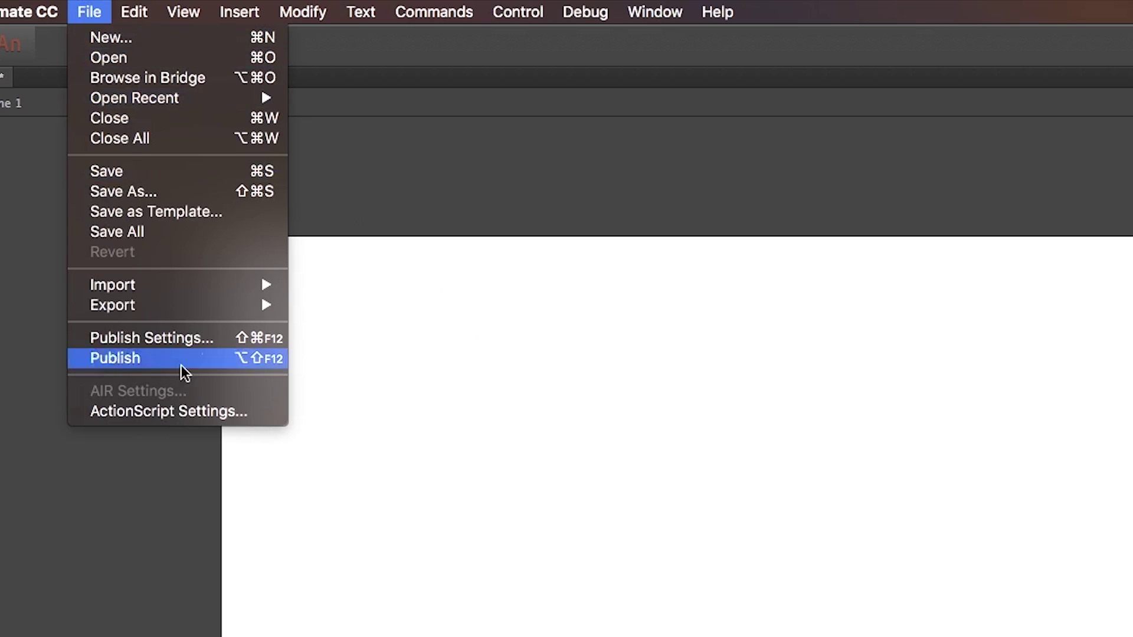
mouse_move(262, 284)
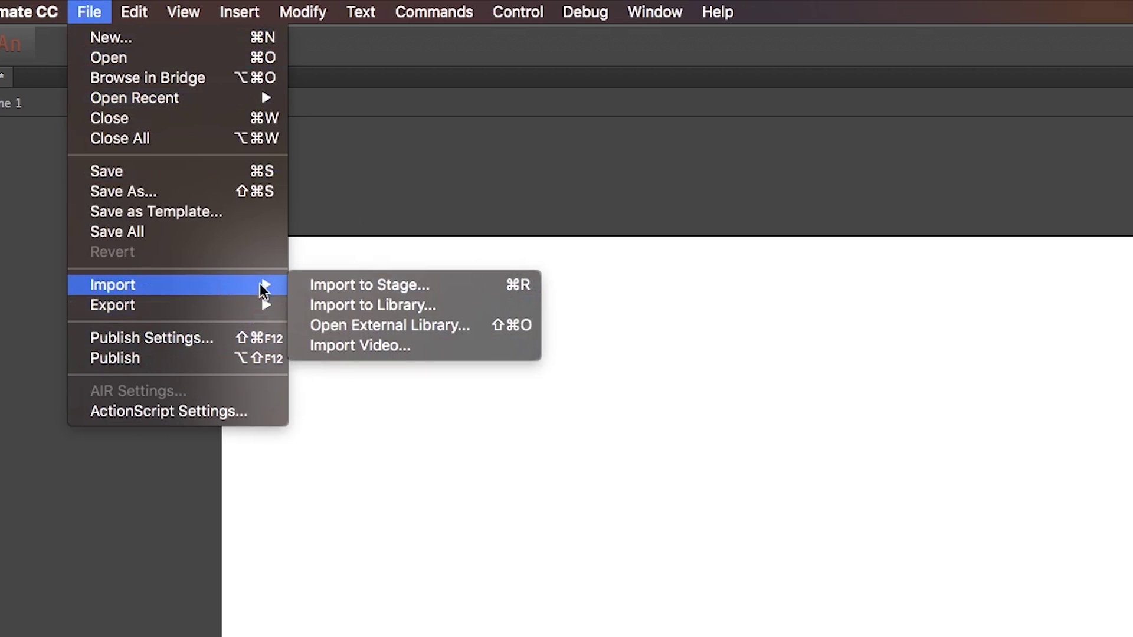
click(384, 347)
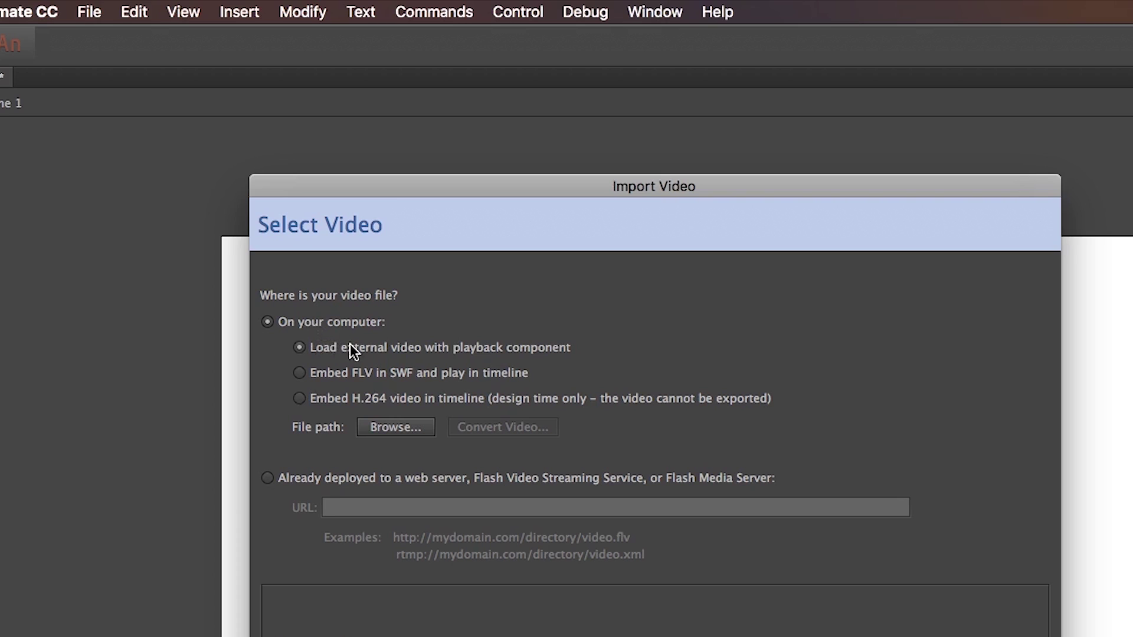
click(384, 347)
- Browse to trial_globe.mp4 on the Desktop as the video to import
click(390, 427)
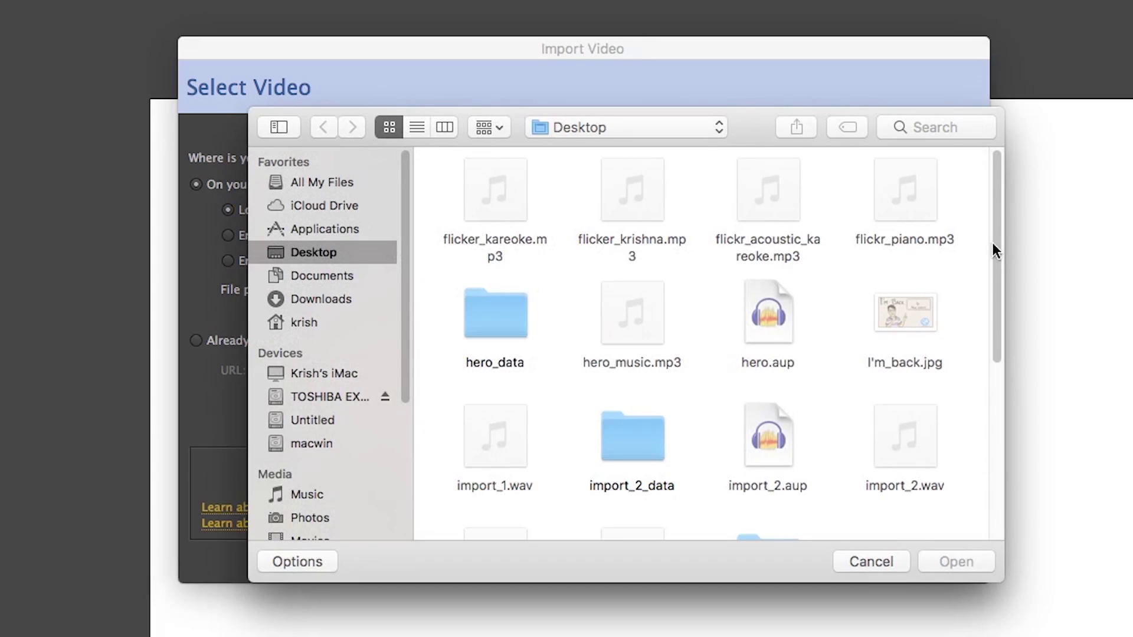
drag(992, 242, 981, 430)
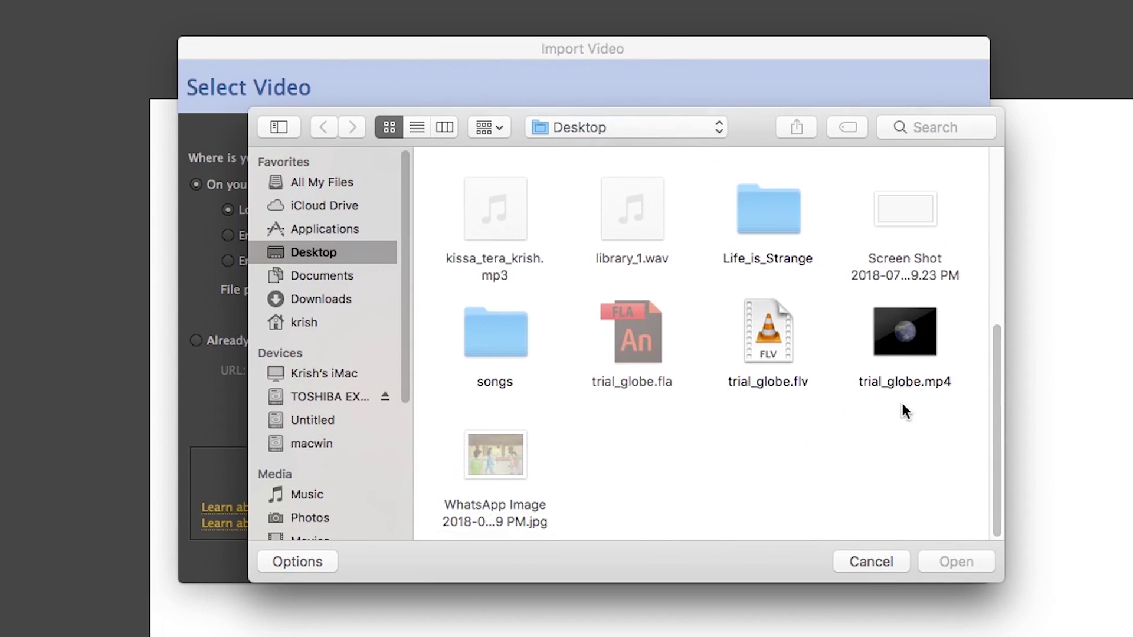
click(921, 340)
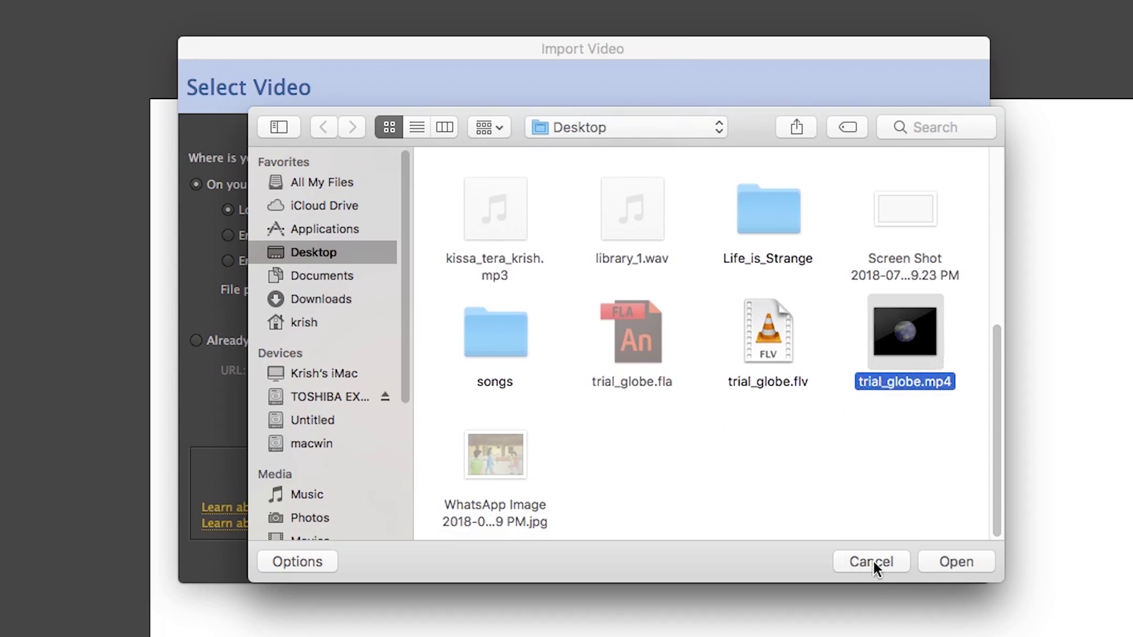
click(961, 561)
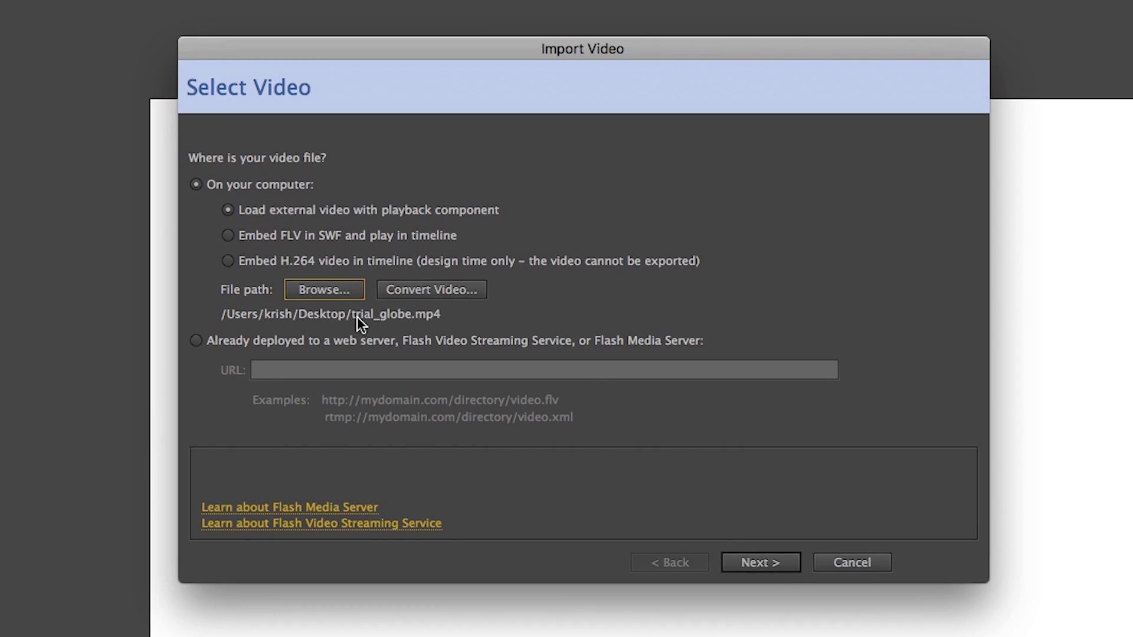
- Finish the import with the default skin, then delete the FLVPlayback component from the stage
click(747, 559)
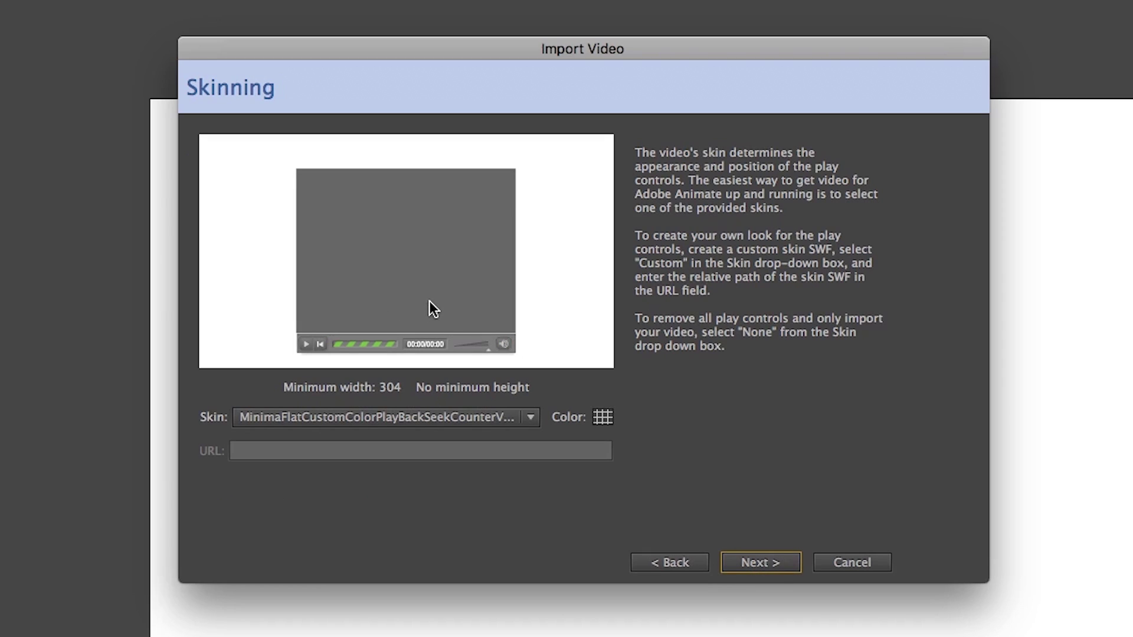
click(758, 563)
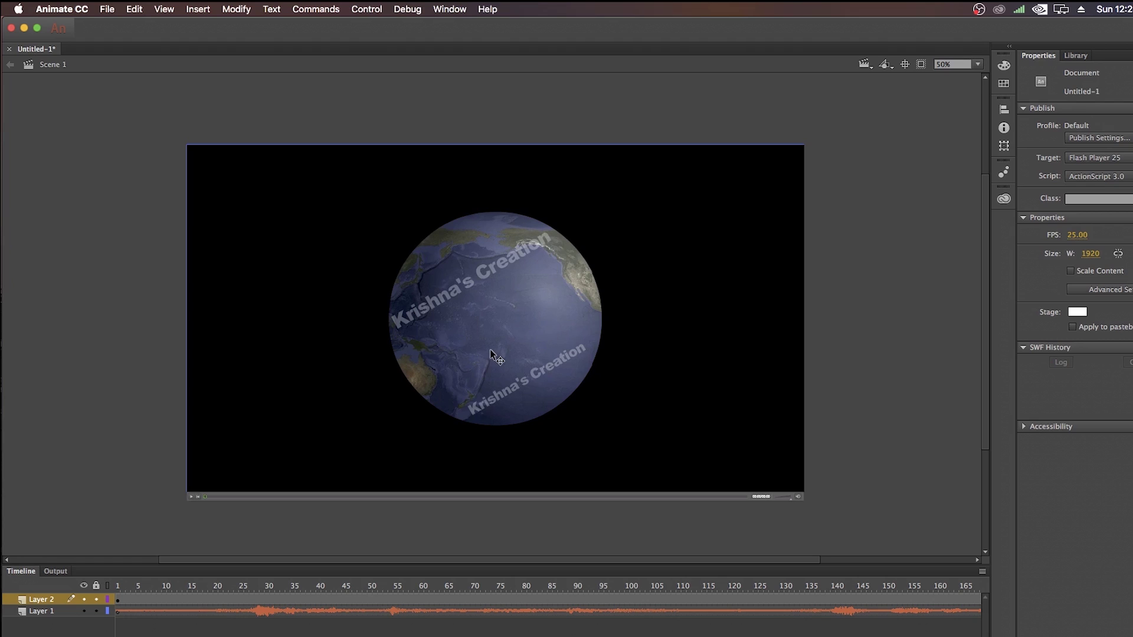
click(487, 349)
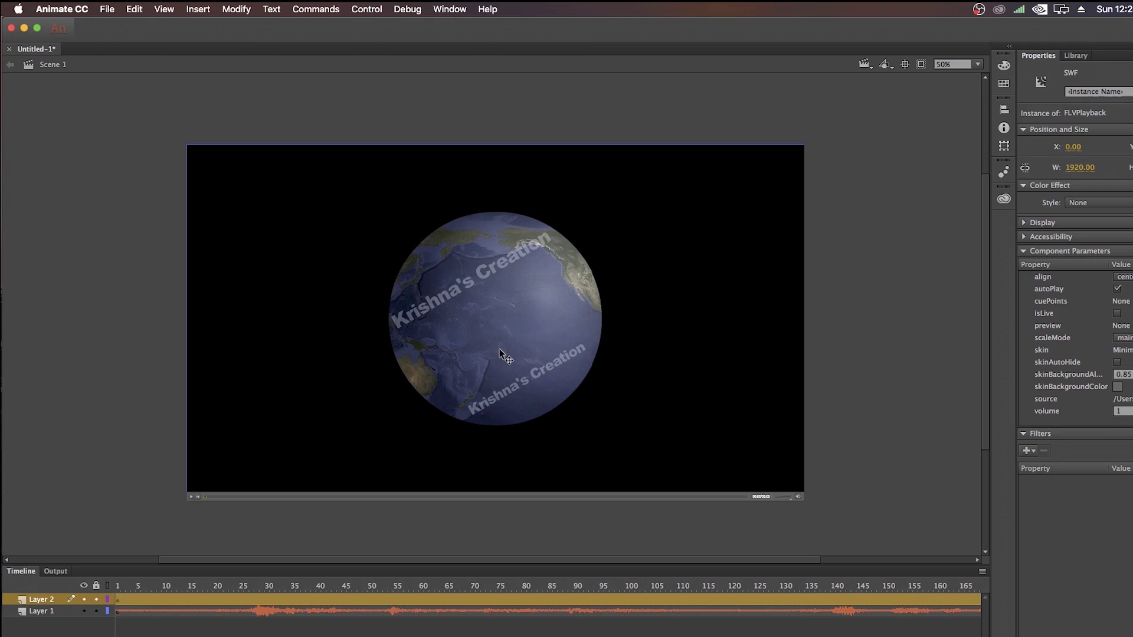
key(Delete)
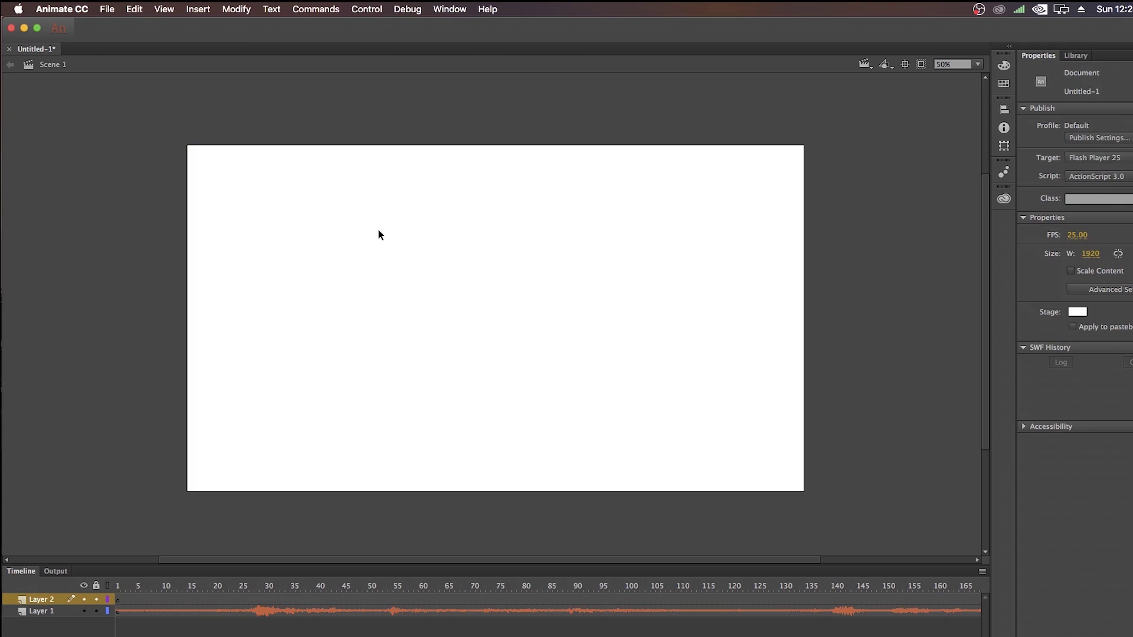
- Restart the Import Video wizard with 'Embed FLV in SWF and play in timeline' chosen
click(108, 9)
mouse_move(195, 176)
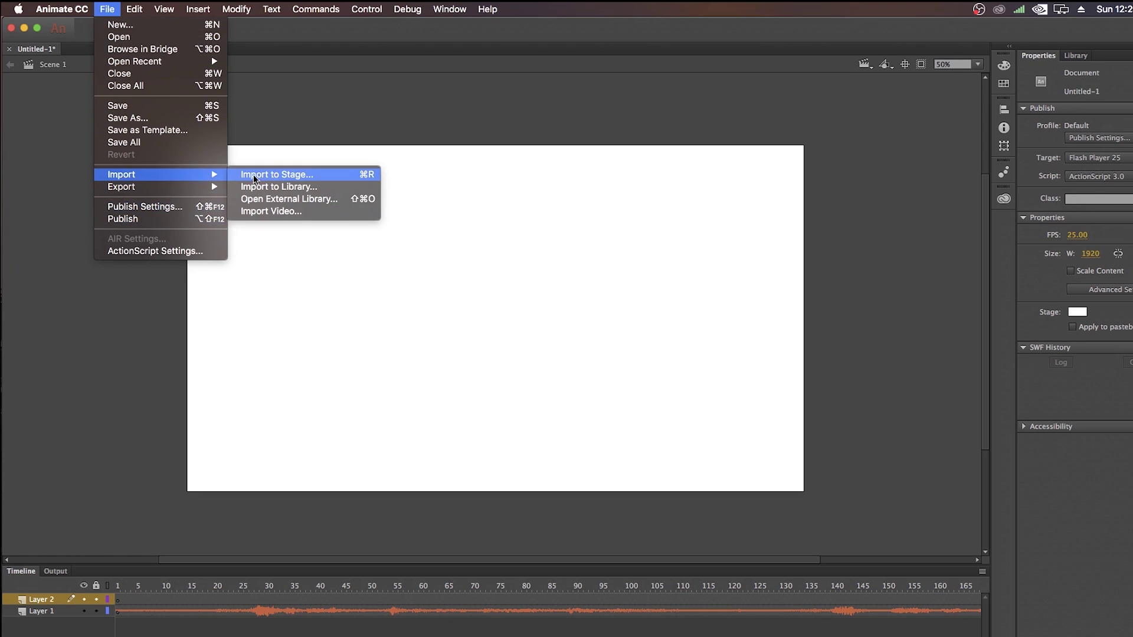
click(304, 211)
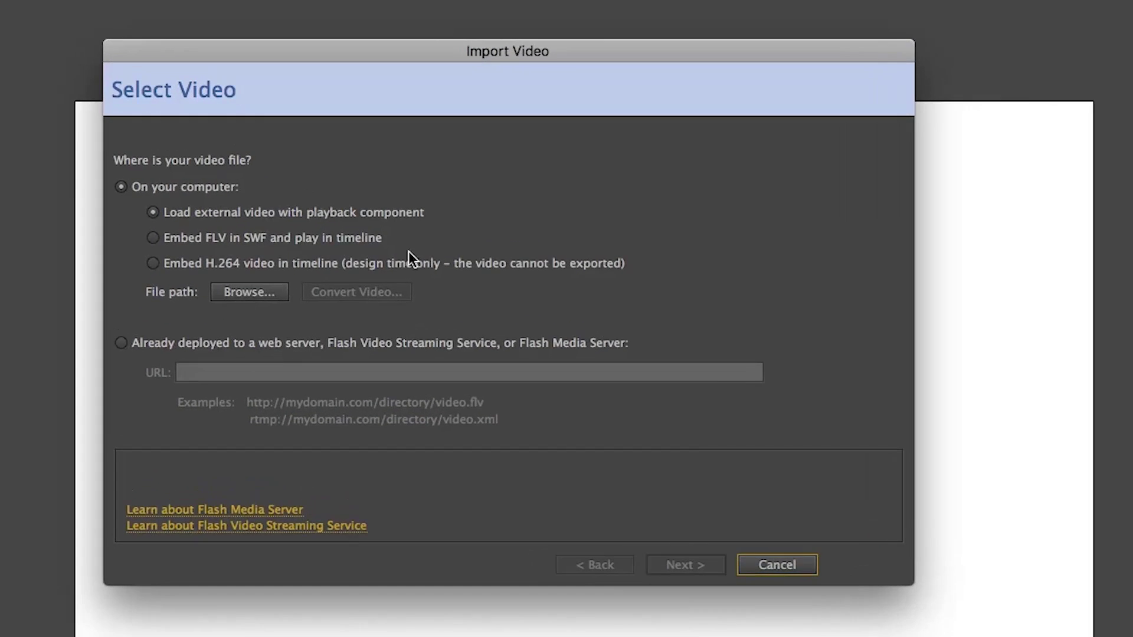
click(212, 239)
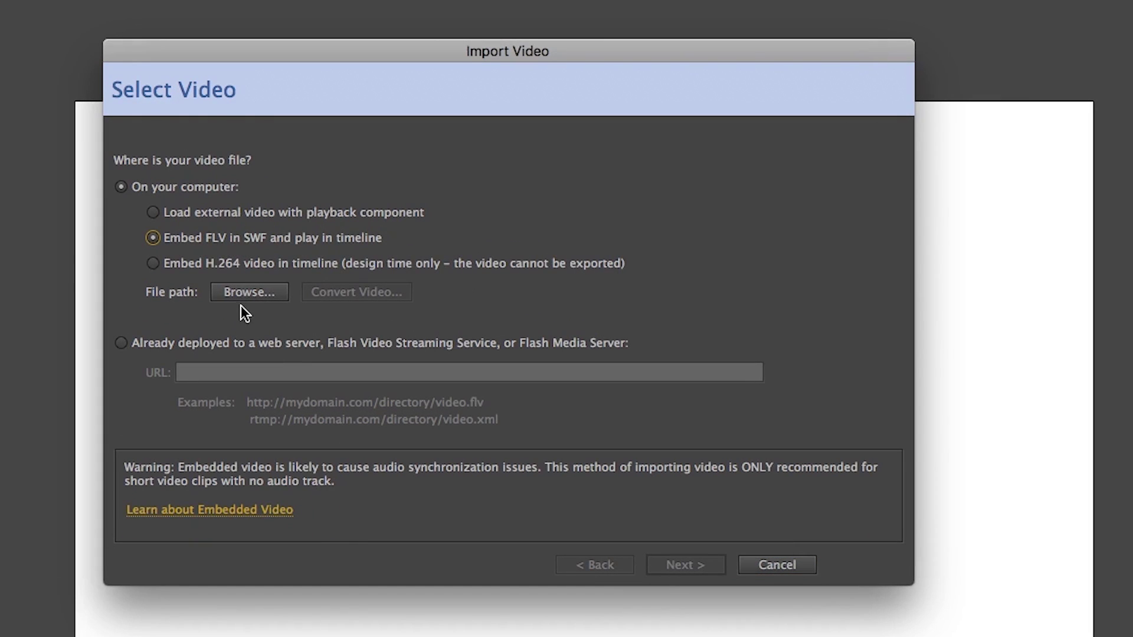
- Select trial_globe.flv from the Desktop and accept the embedding options
click(246, 291)
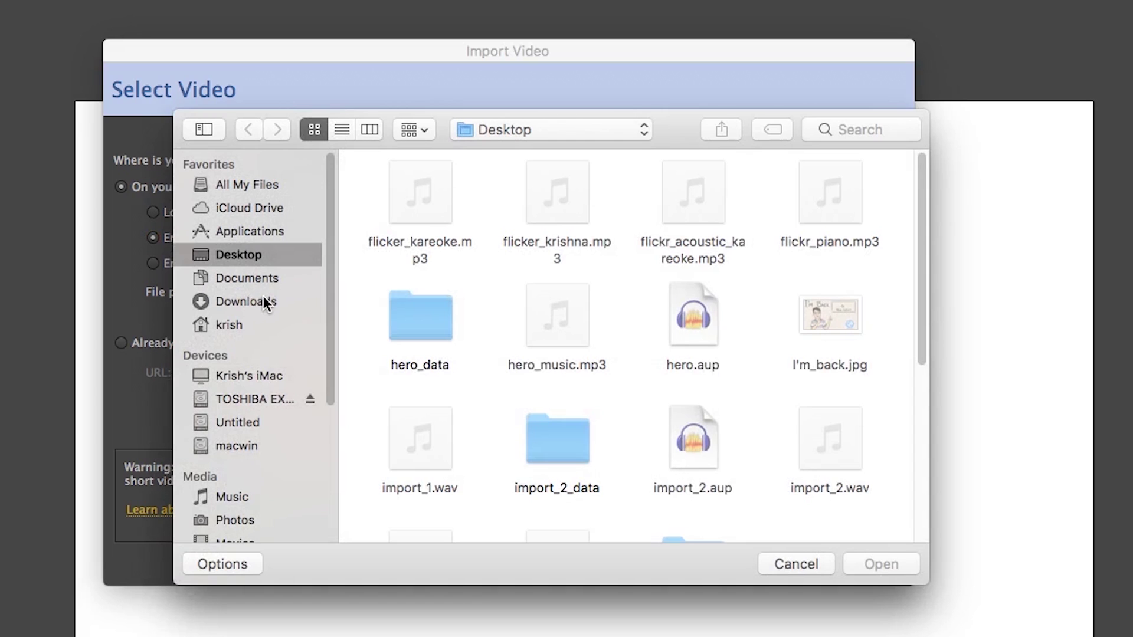
drag(923, 268, 901, 413)
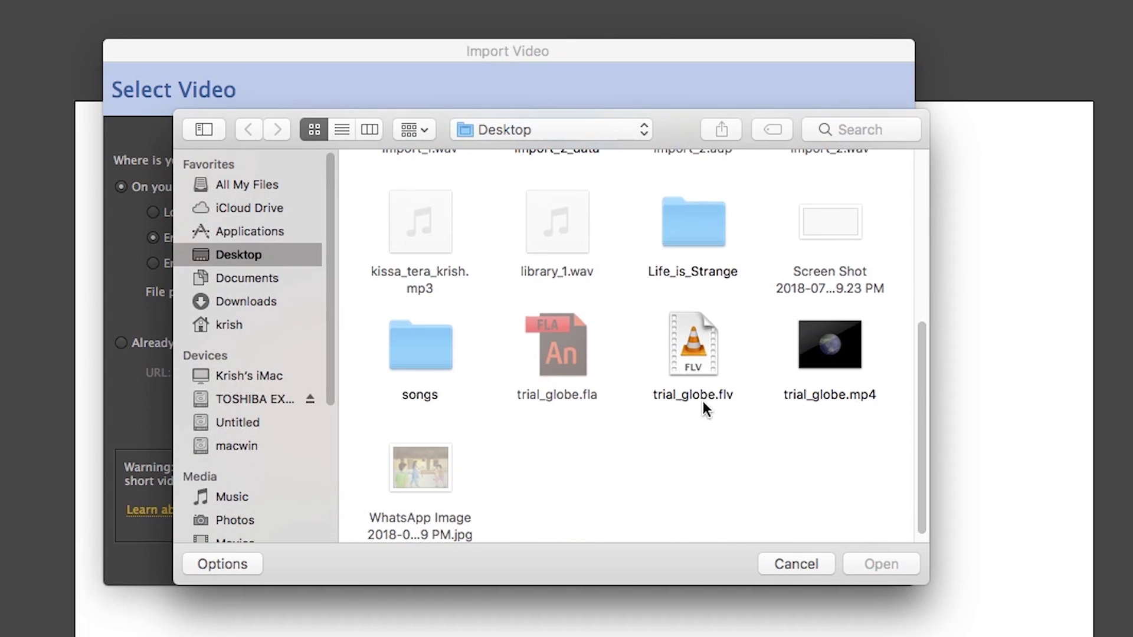
click(703, 363)
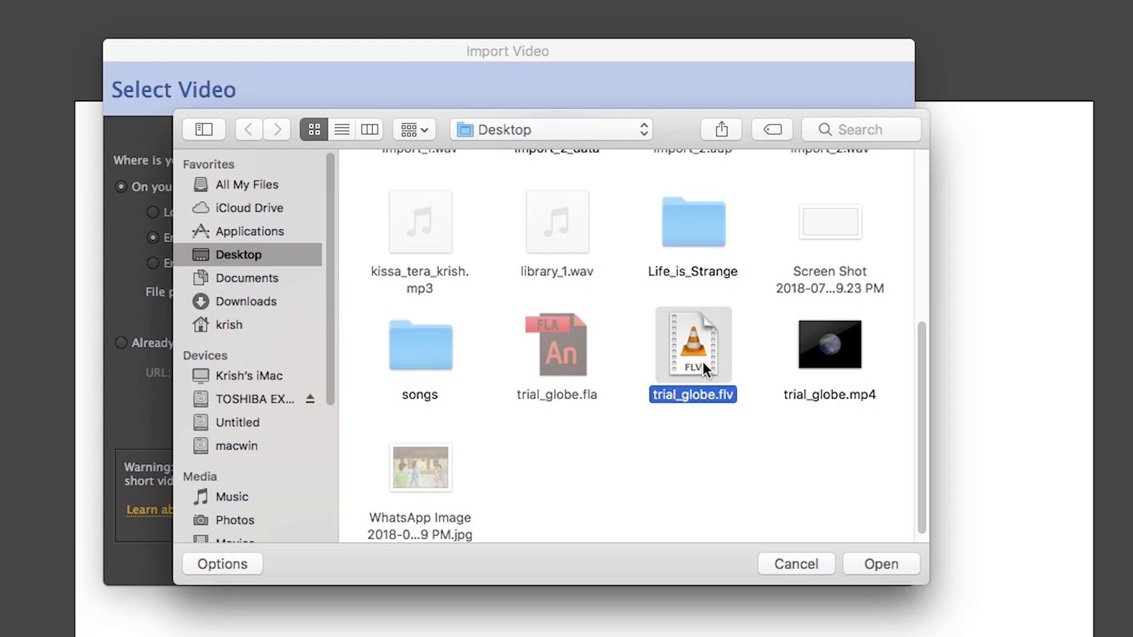
click(892, 564)
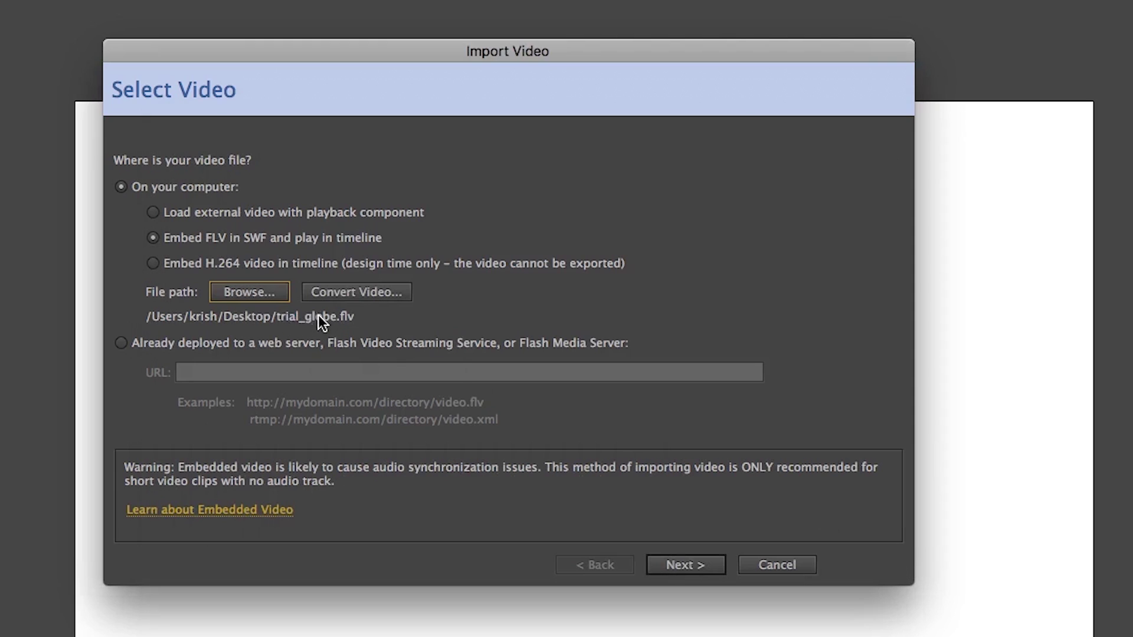
click(688, 565)
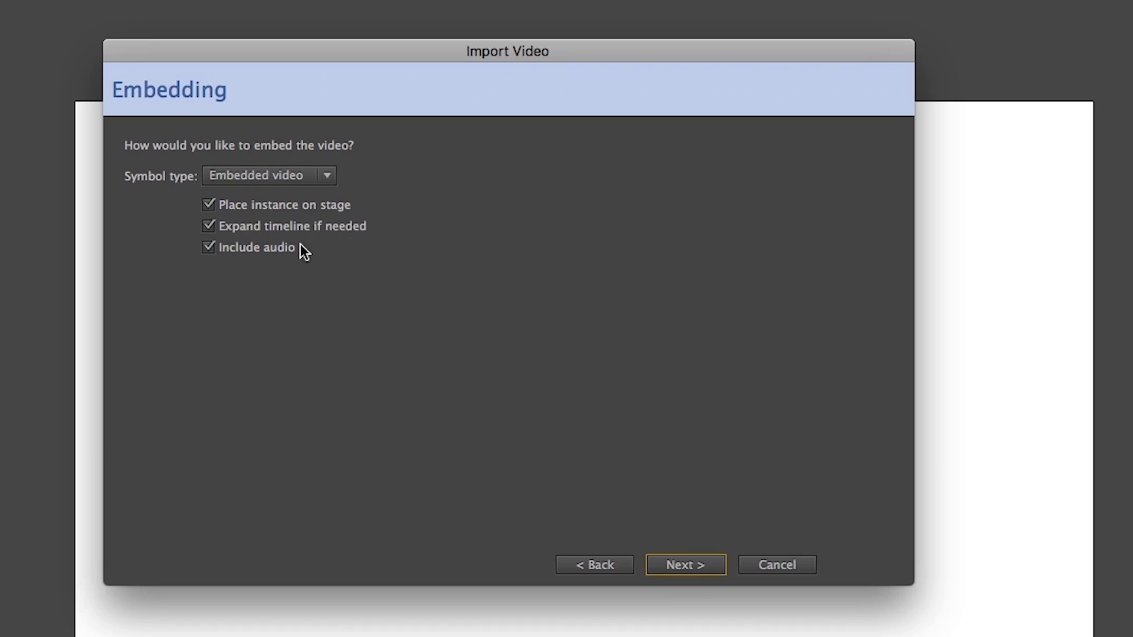
click(692, 564)
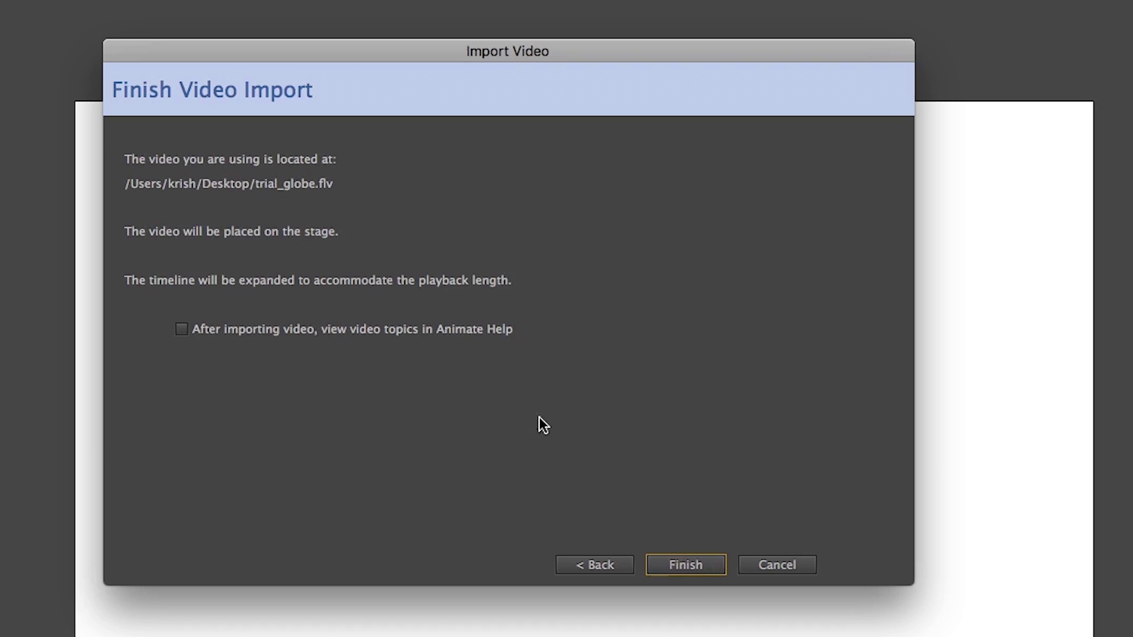
- Embed trial_globe.flv on Layer 2 and preview the rotation by scrubbing frames 3 to 21
click(683, 566)
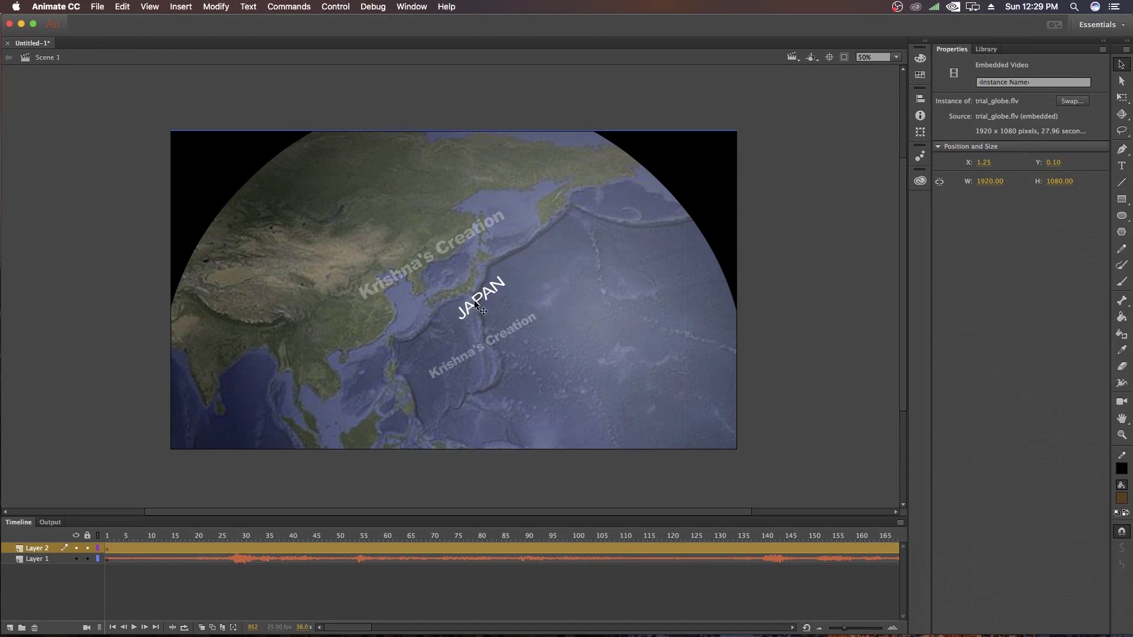
click(116, 537)
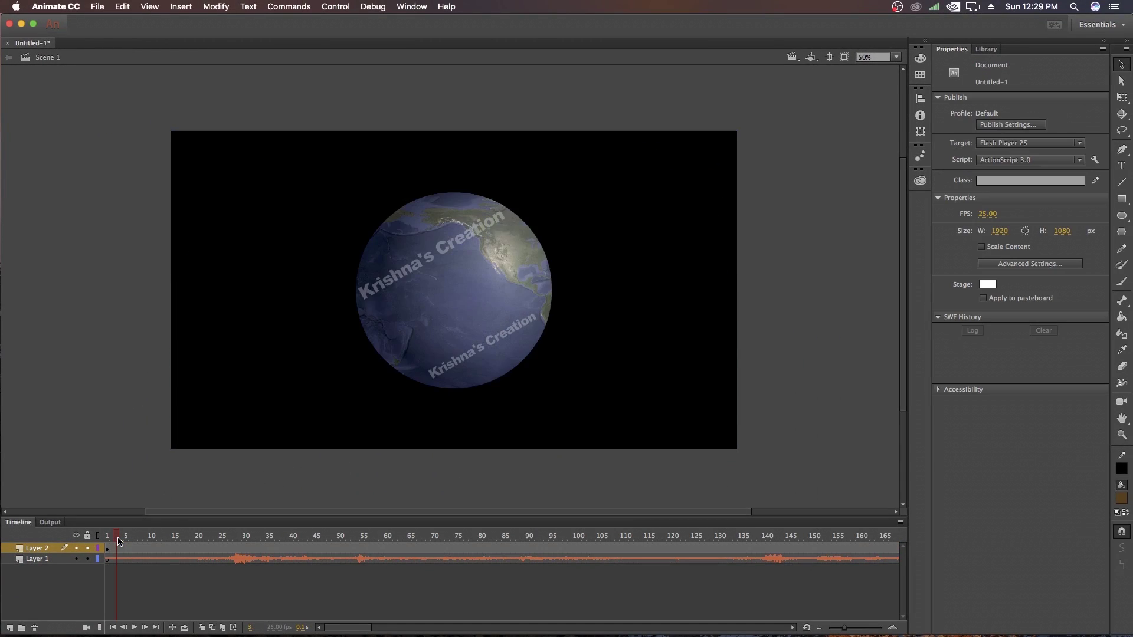
drag(118, 540, 414, 524)
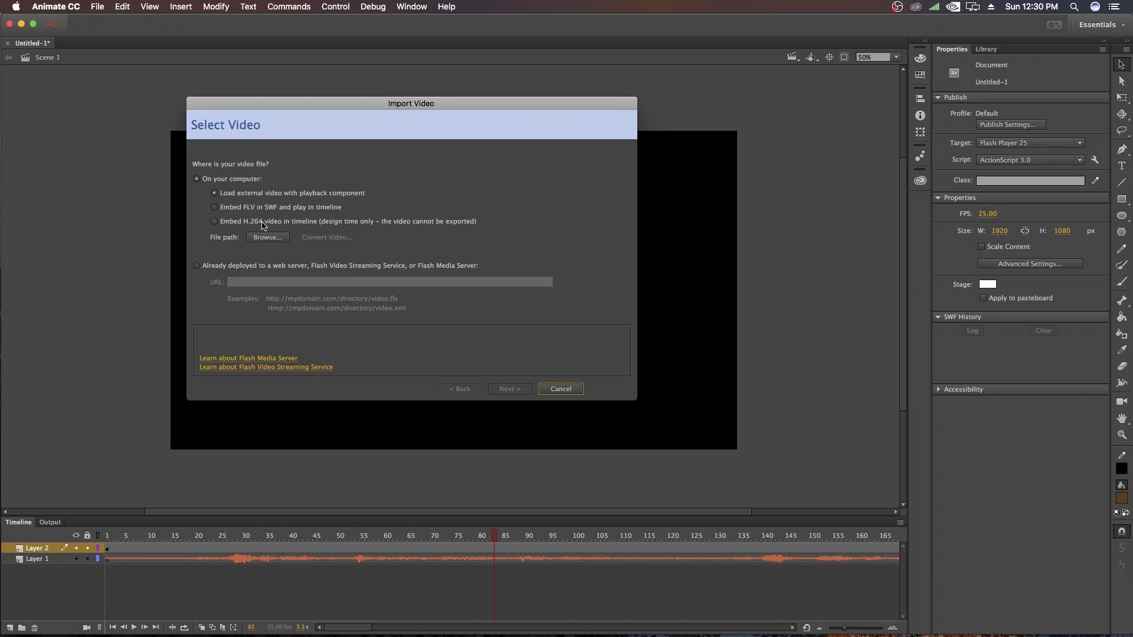
- Check the 'Embed H.264 video in timeline' option's warning, then cancel the second video import
click(283, 224)
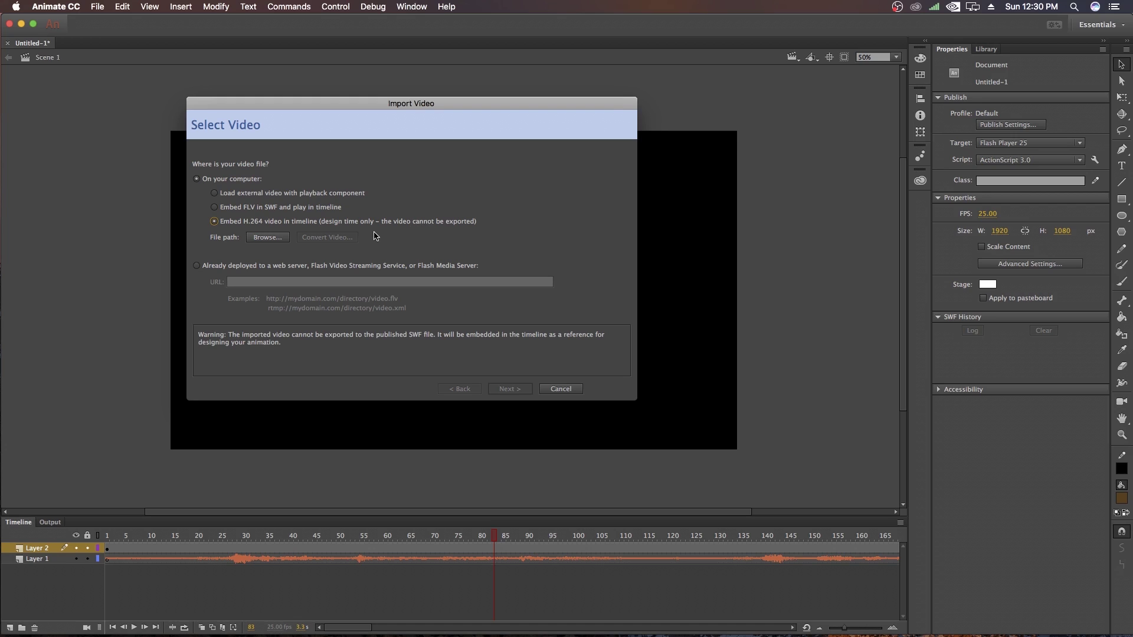
click(570, 391)
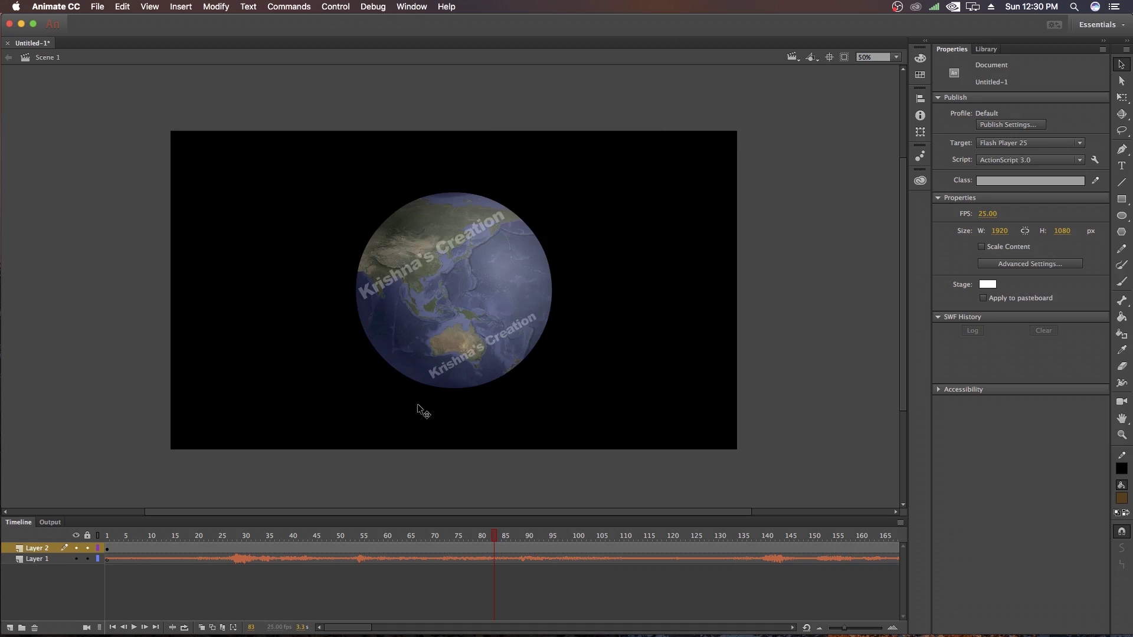